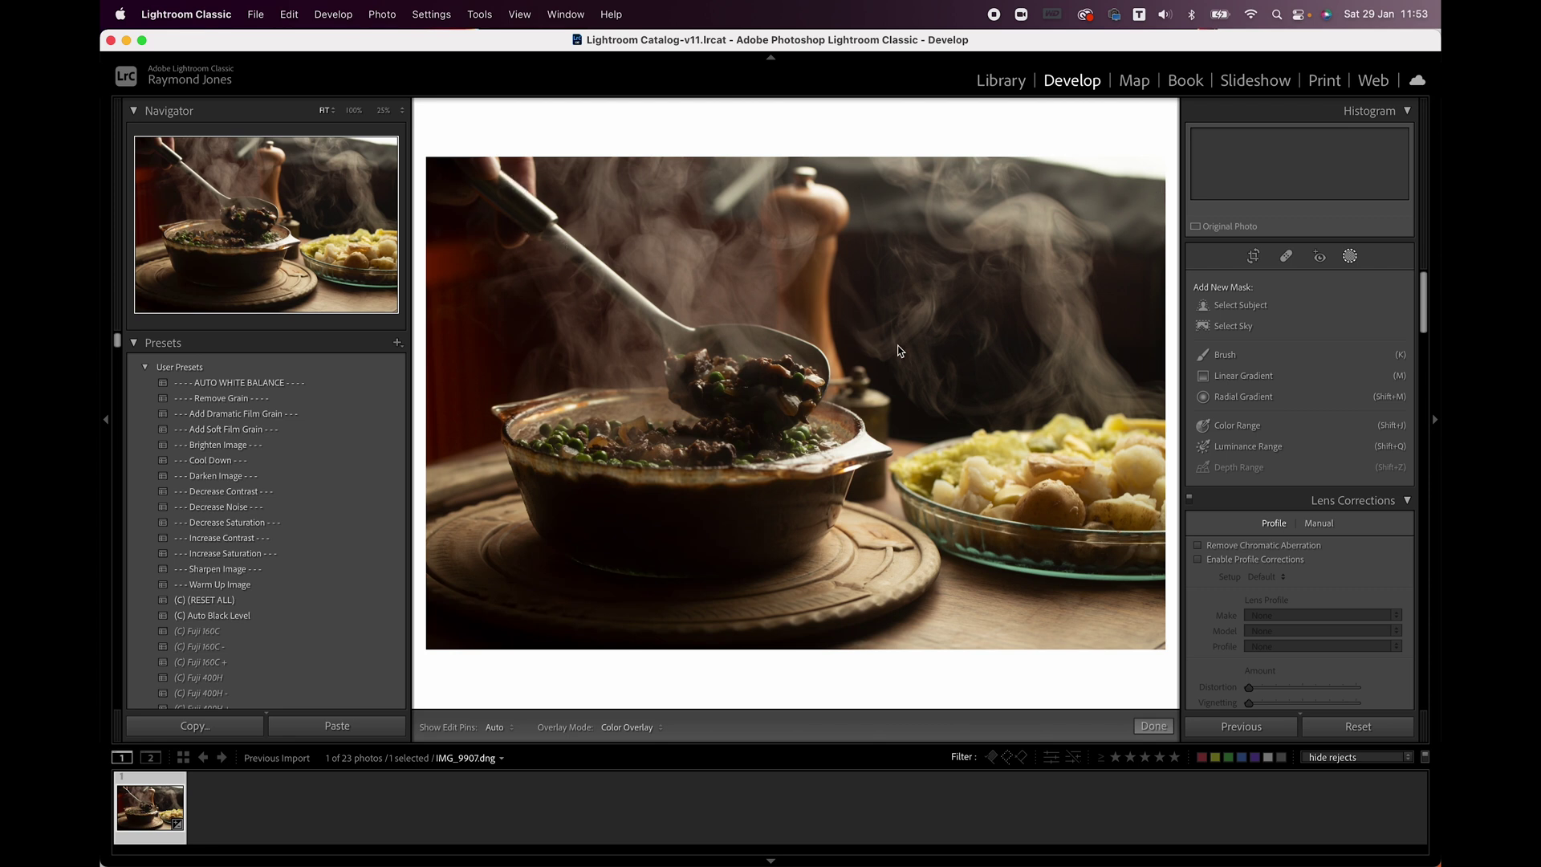
Step: Crop the photo tighter around the pot and ladle, keeping the original aspect ratio, and apply the crop
left_click(1253, 256)
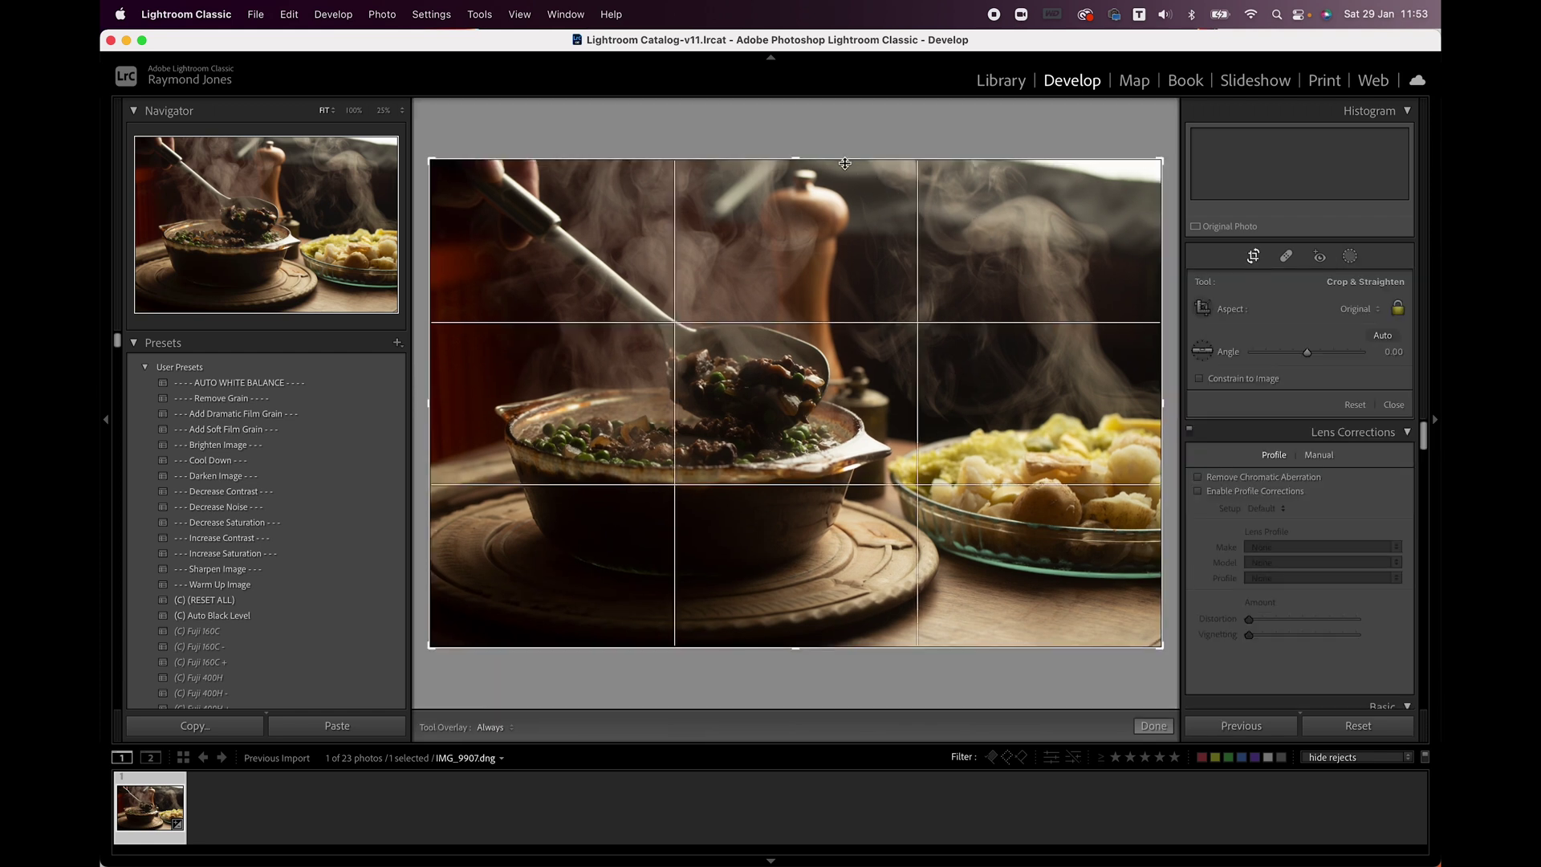
left_click_drag(844, 160, 847, 211)
left_click_drag(864, 385, 876, 394)
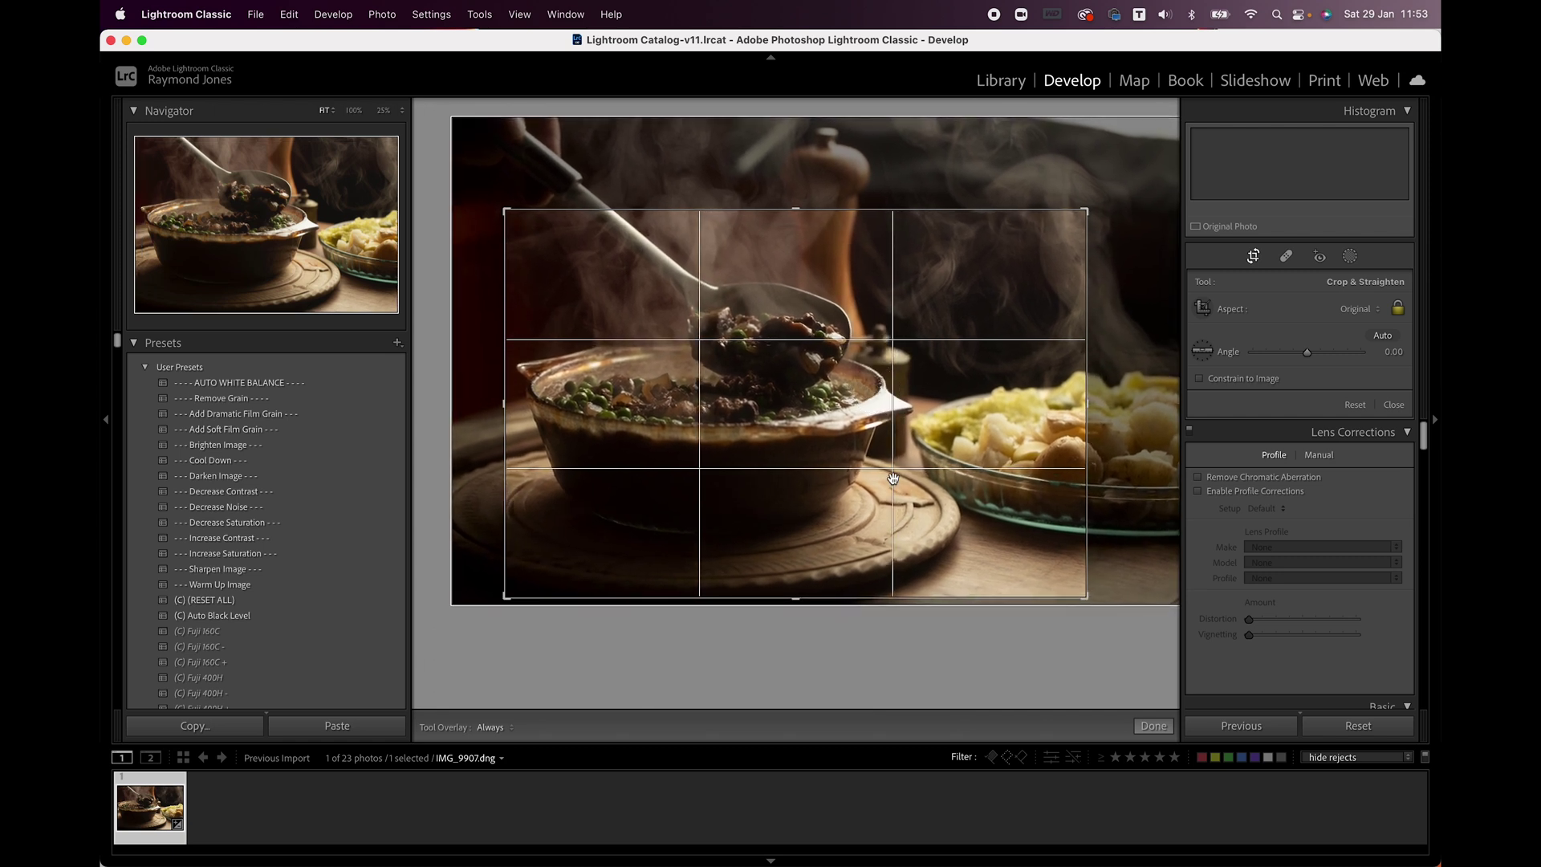
left_click_drag(803, 607, 794, 591)
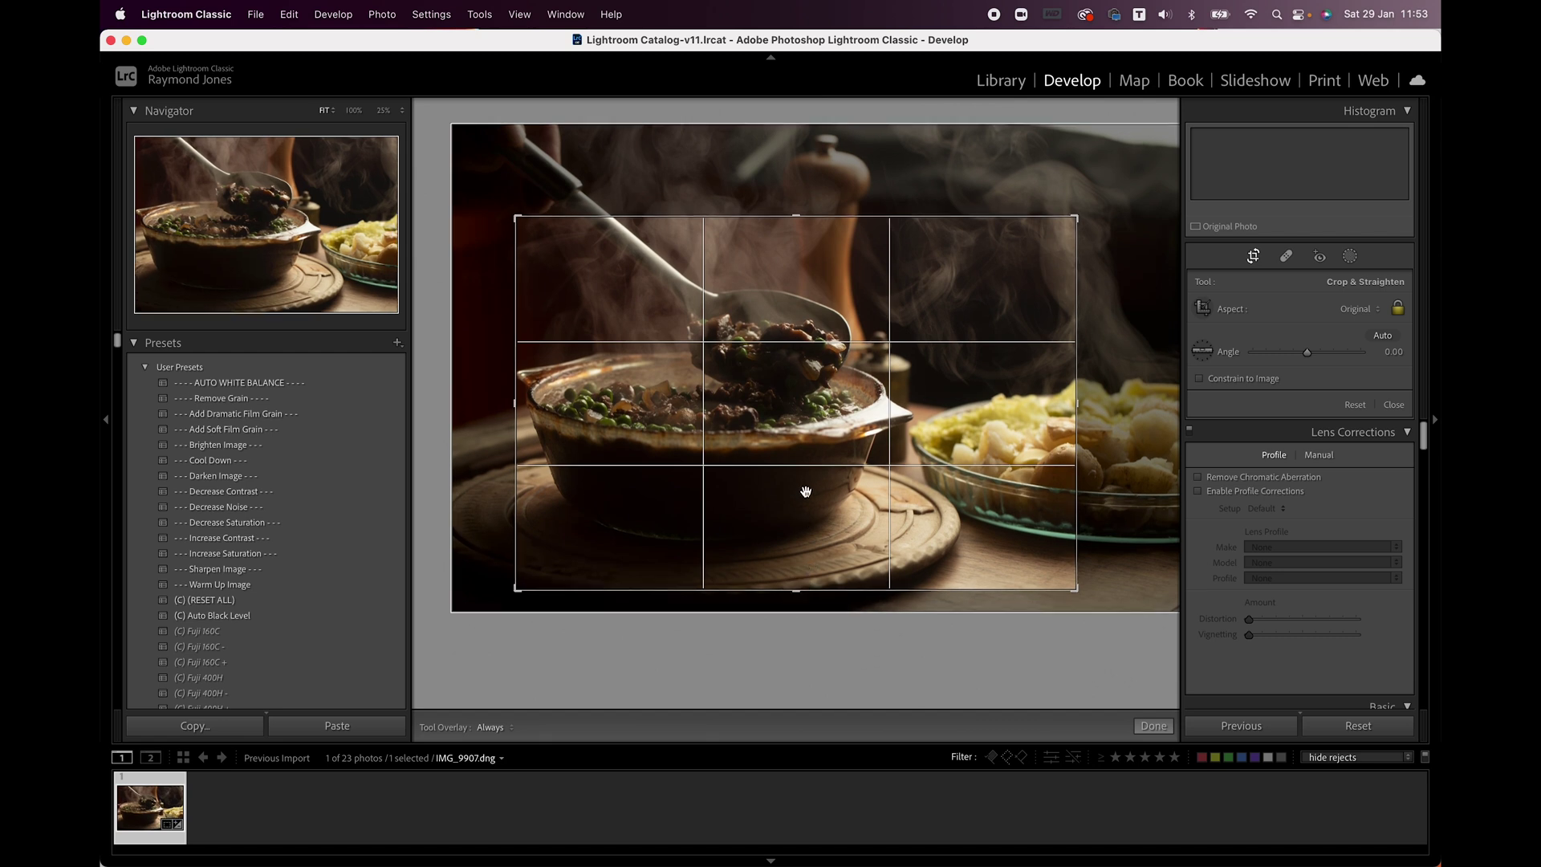
key("Return")
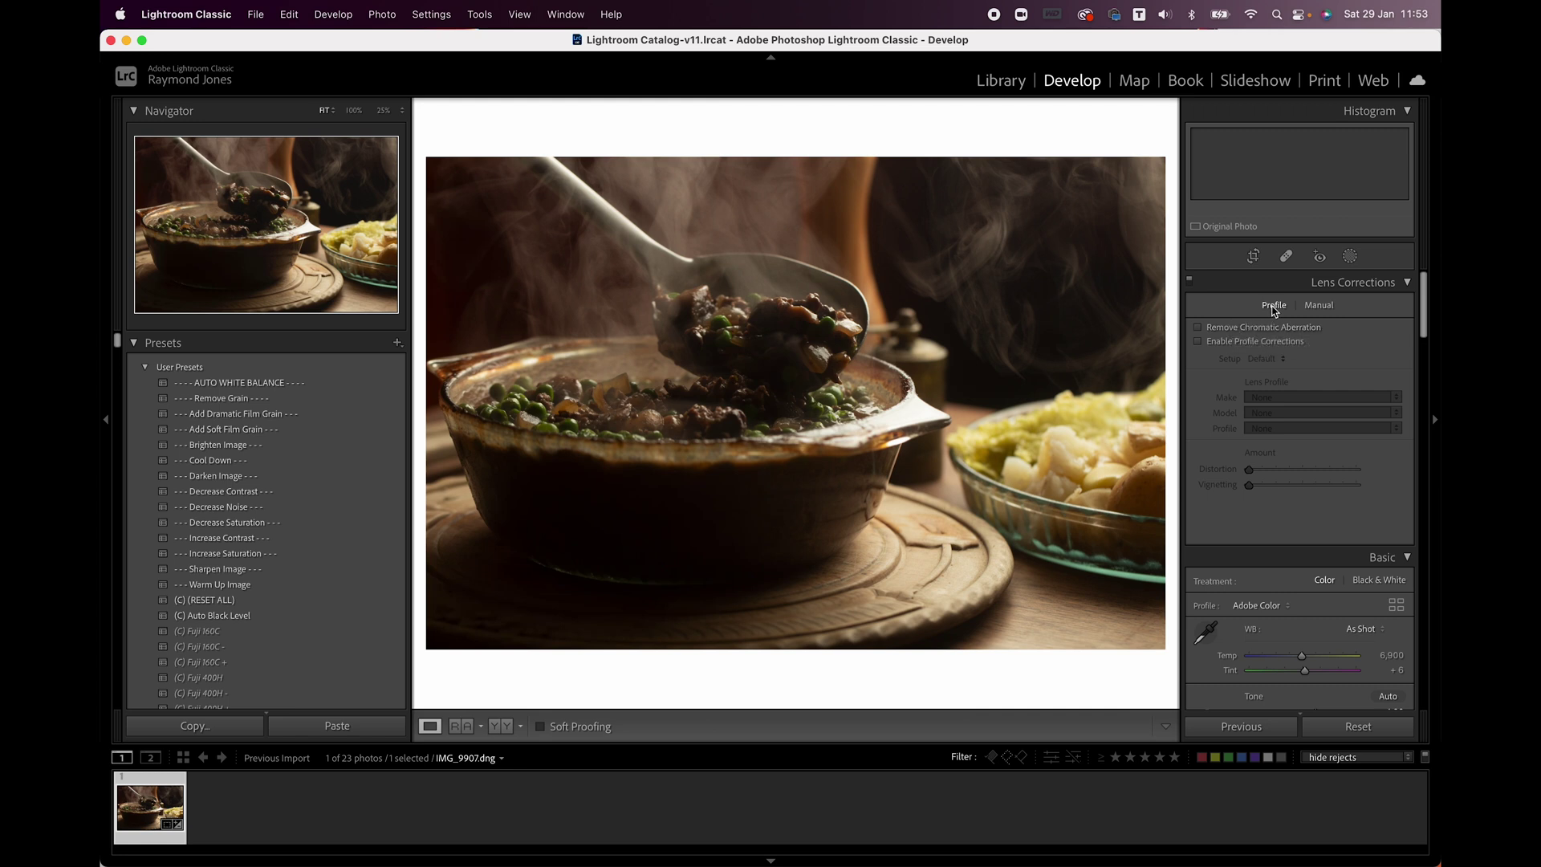
Step: Turn on chromatic aberration removal and lens profile corrections for the photo
left_click(1200, 331)
left_click(1198, 342)
Step: Warm the photo's white balance by setting the temperature to 7,425
scroll(1331, 355, "down", 3)
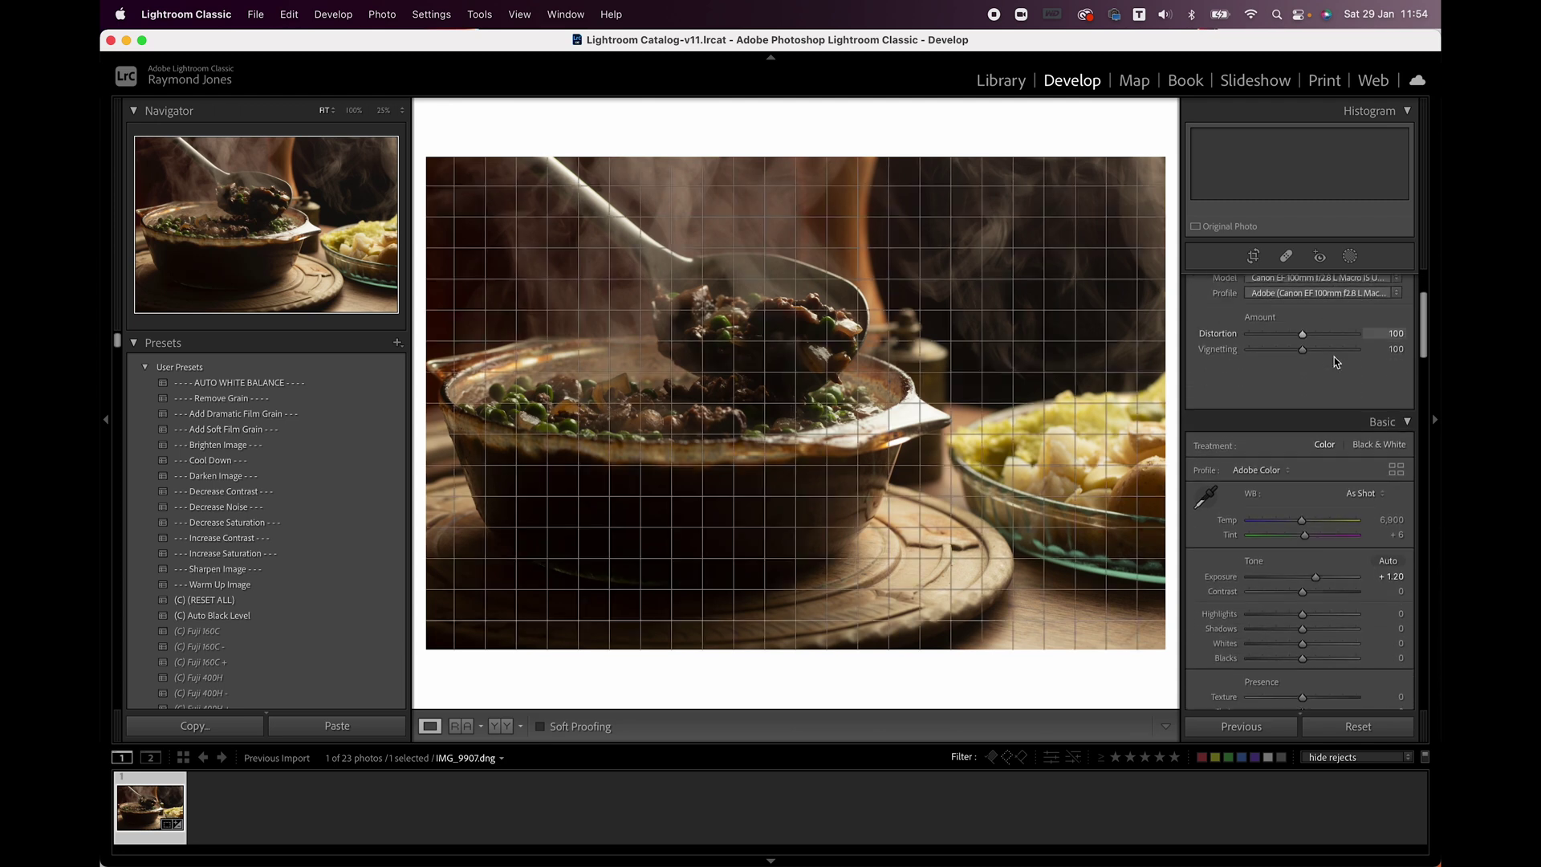
scroll(1334, 356, "down", 3)
scroll(1336, 361, "down", 2)
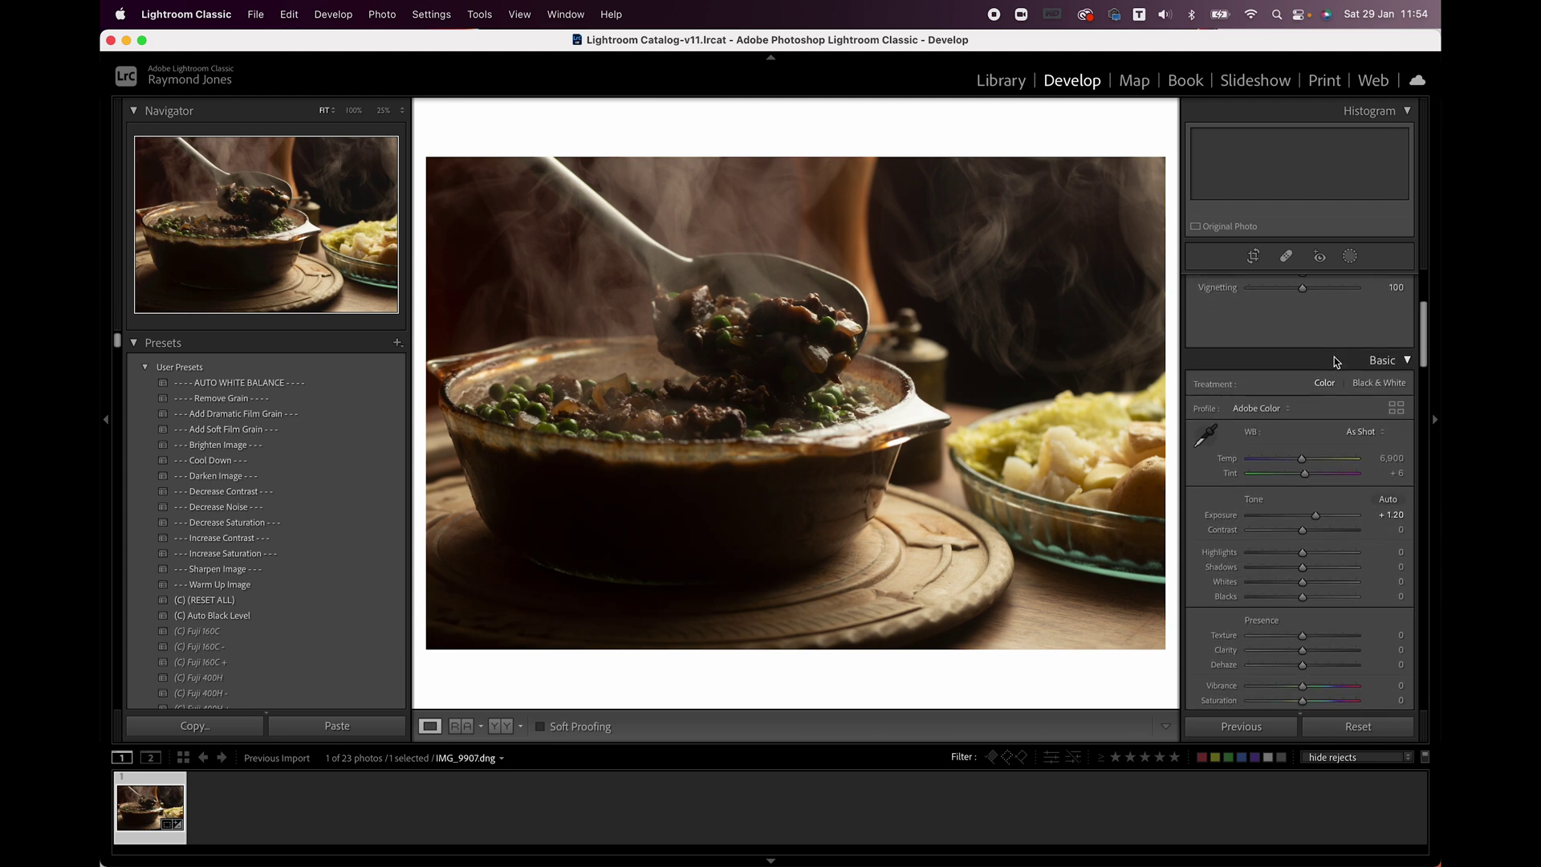
scroll(1335, 361, "down", 1)
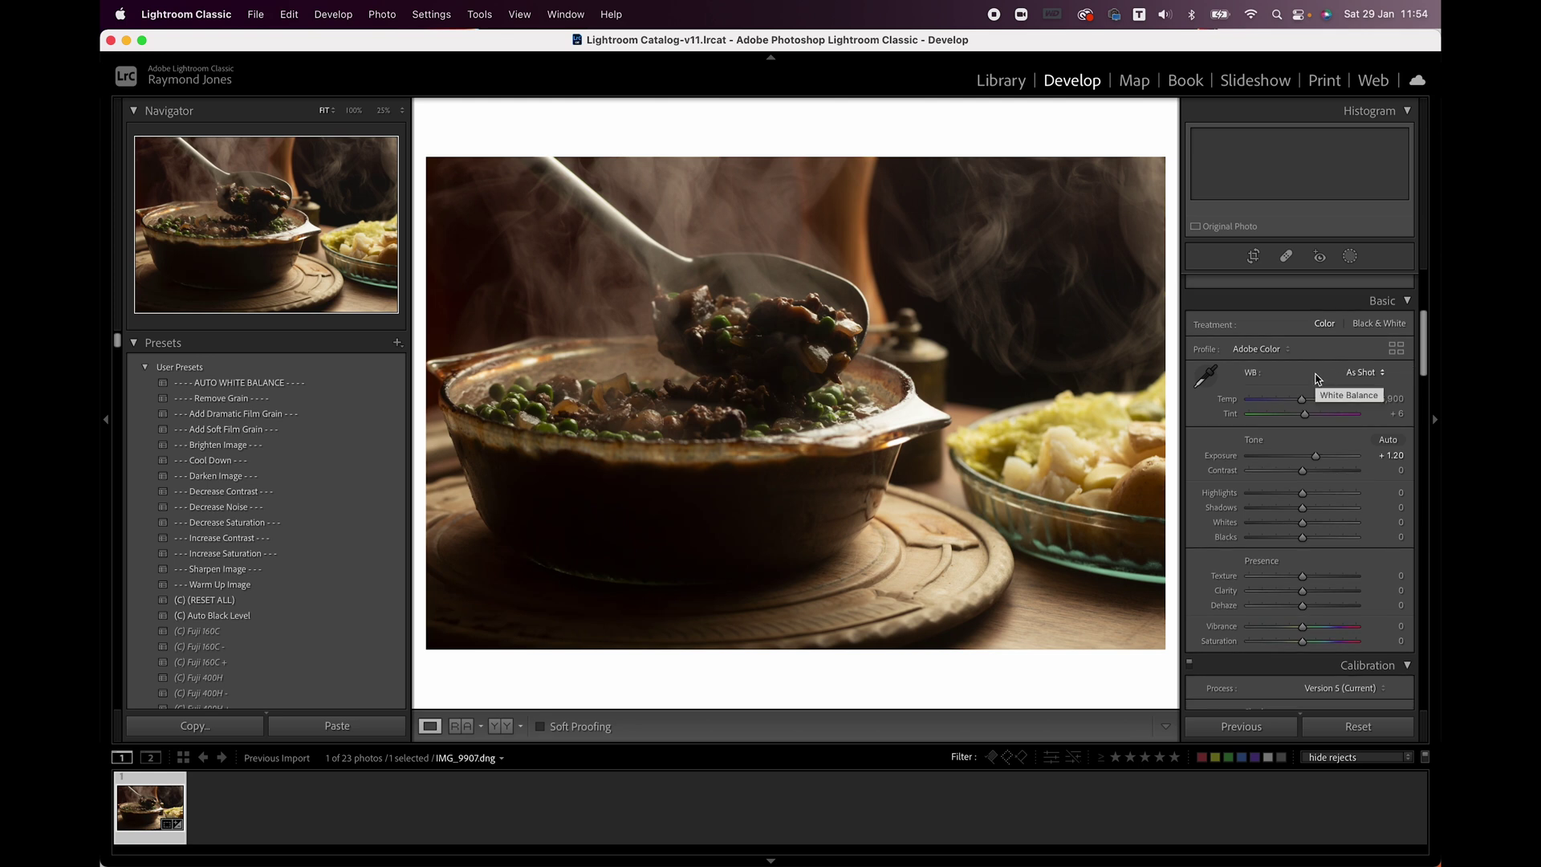
mouse_move(1303, 398)
left_mouse_down()
mouse_move(1285, 400)
mouse_move(1322, 405)
mouse_move(1309, 409)
left_mouse_up()
Step: Adjust the photo's basic tone with Exposure +1.55, Highlights -29 and Shadows +29
scroll(1331, 405, "down", 2)
scroll(1331, 399, "down", 2)
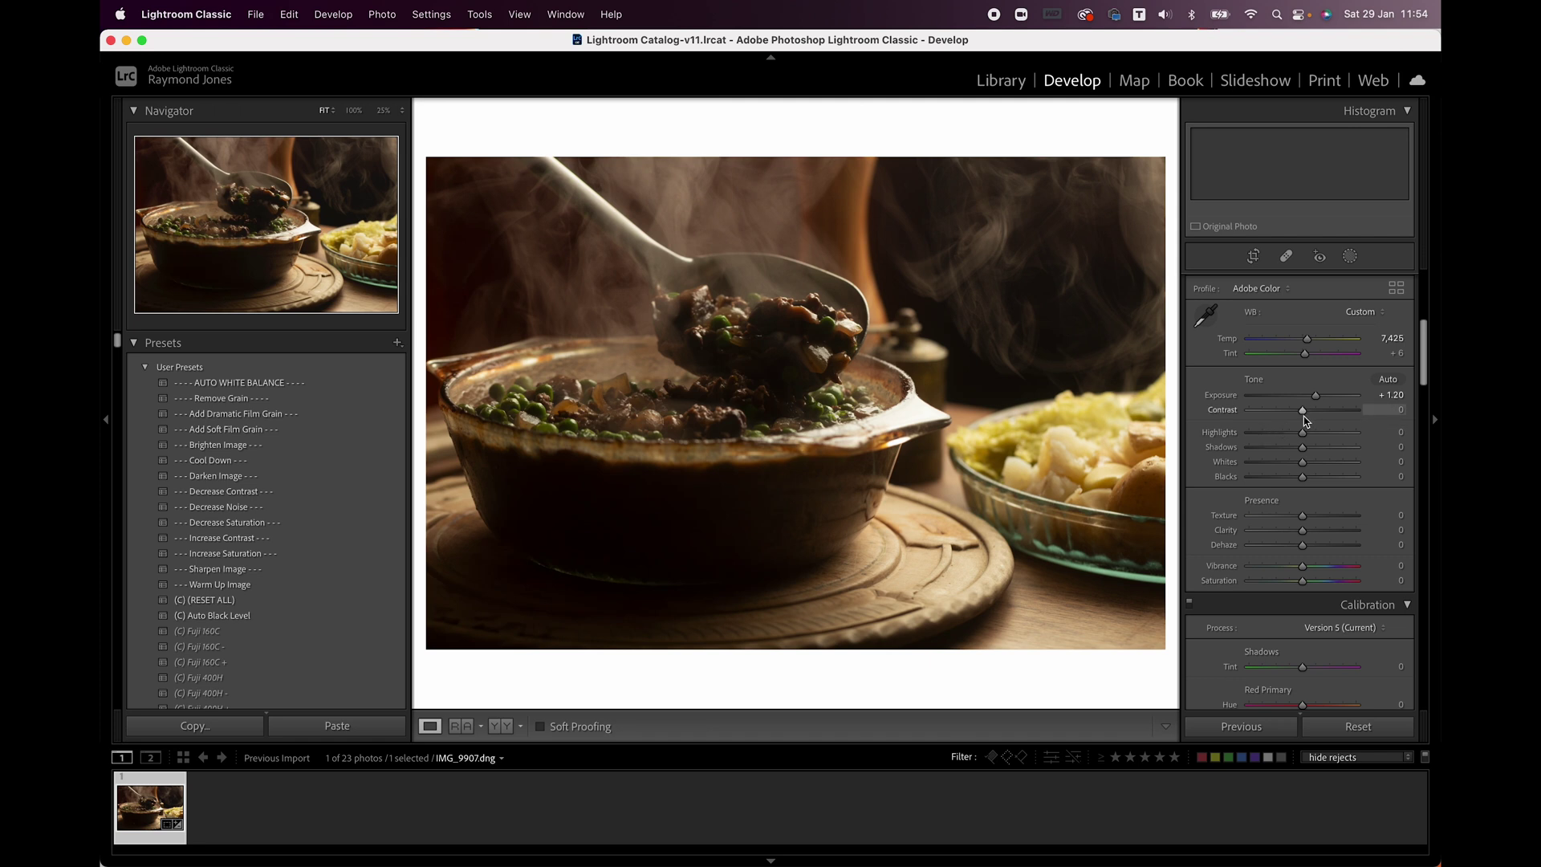
left_click(1303, 435)
left_click_drag(1305, 438, 1321, 400)
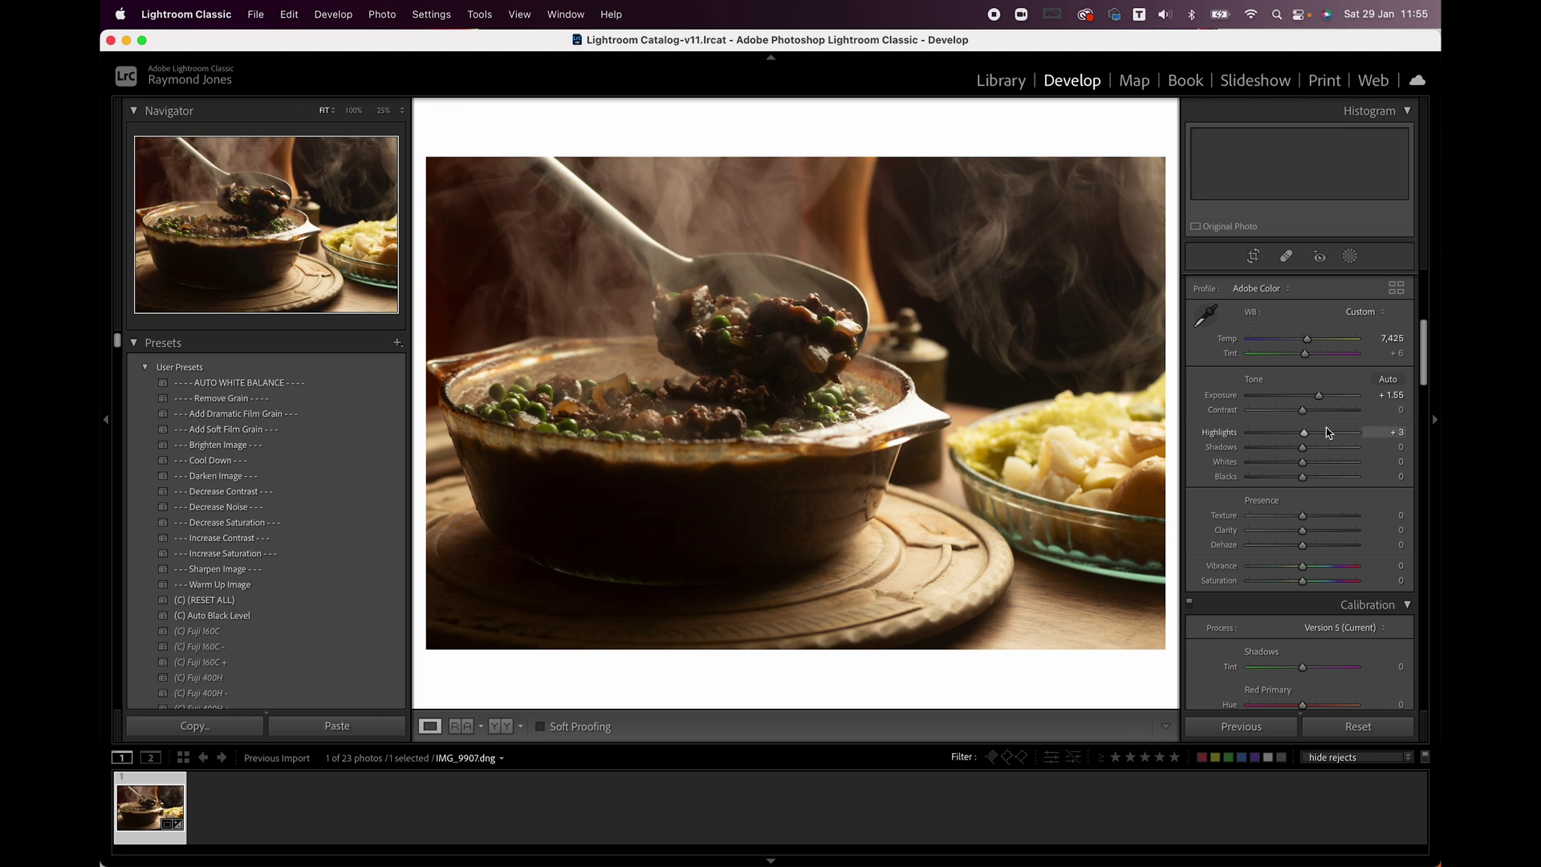
left_click_drag(1304, 439, 1289, 440)
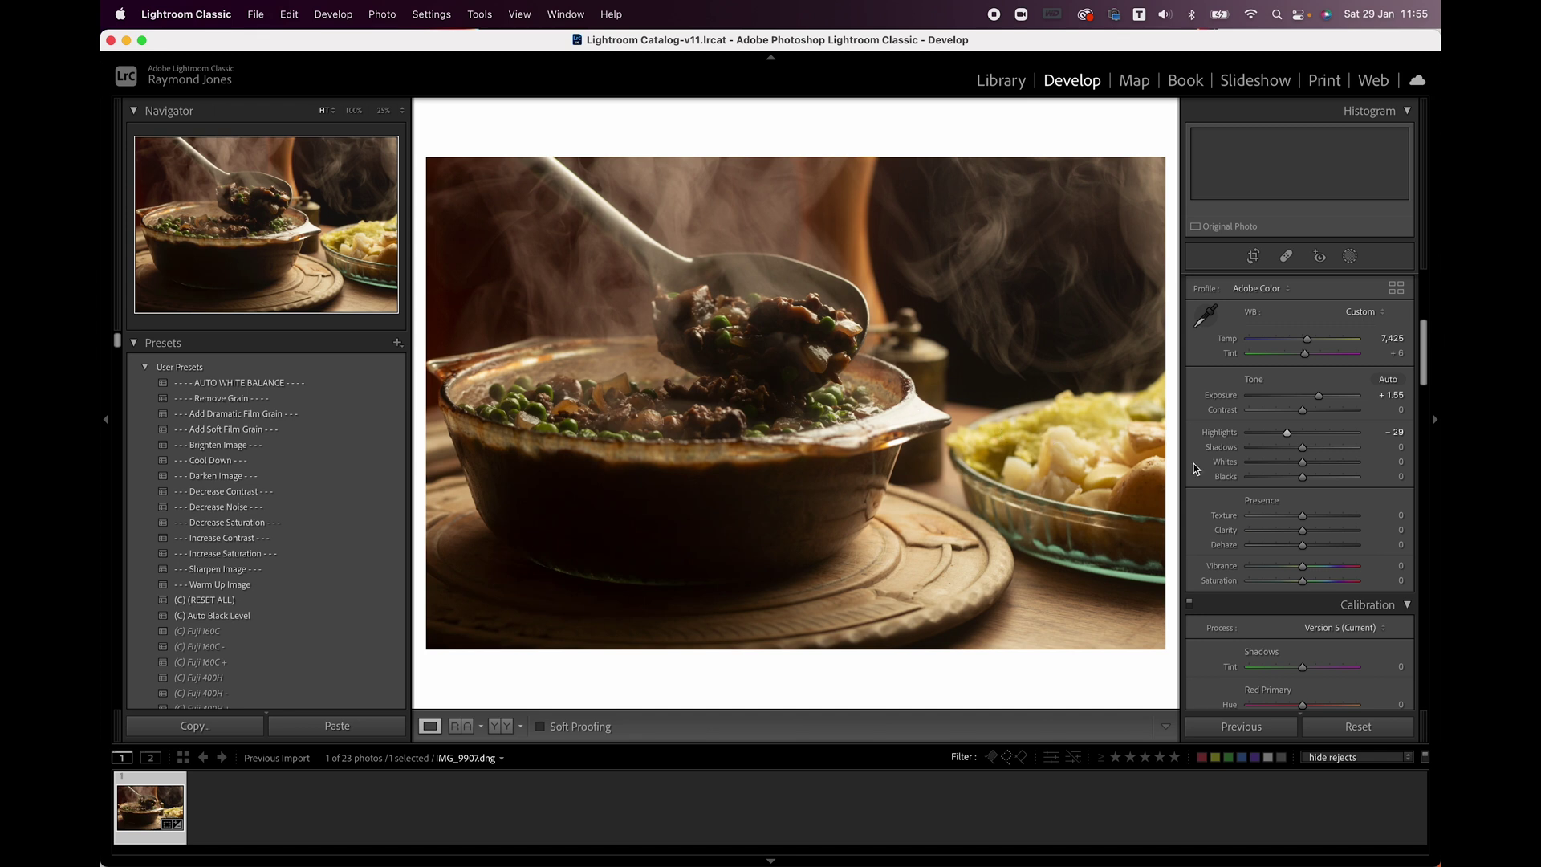
left_click_drag(1303, 449, 1318, 451)
Step: Set the photo's Clarity to +31
scroll(1316, 484, "down", 3)
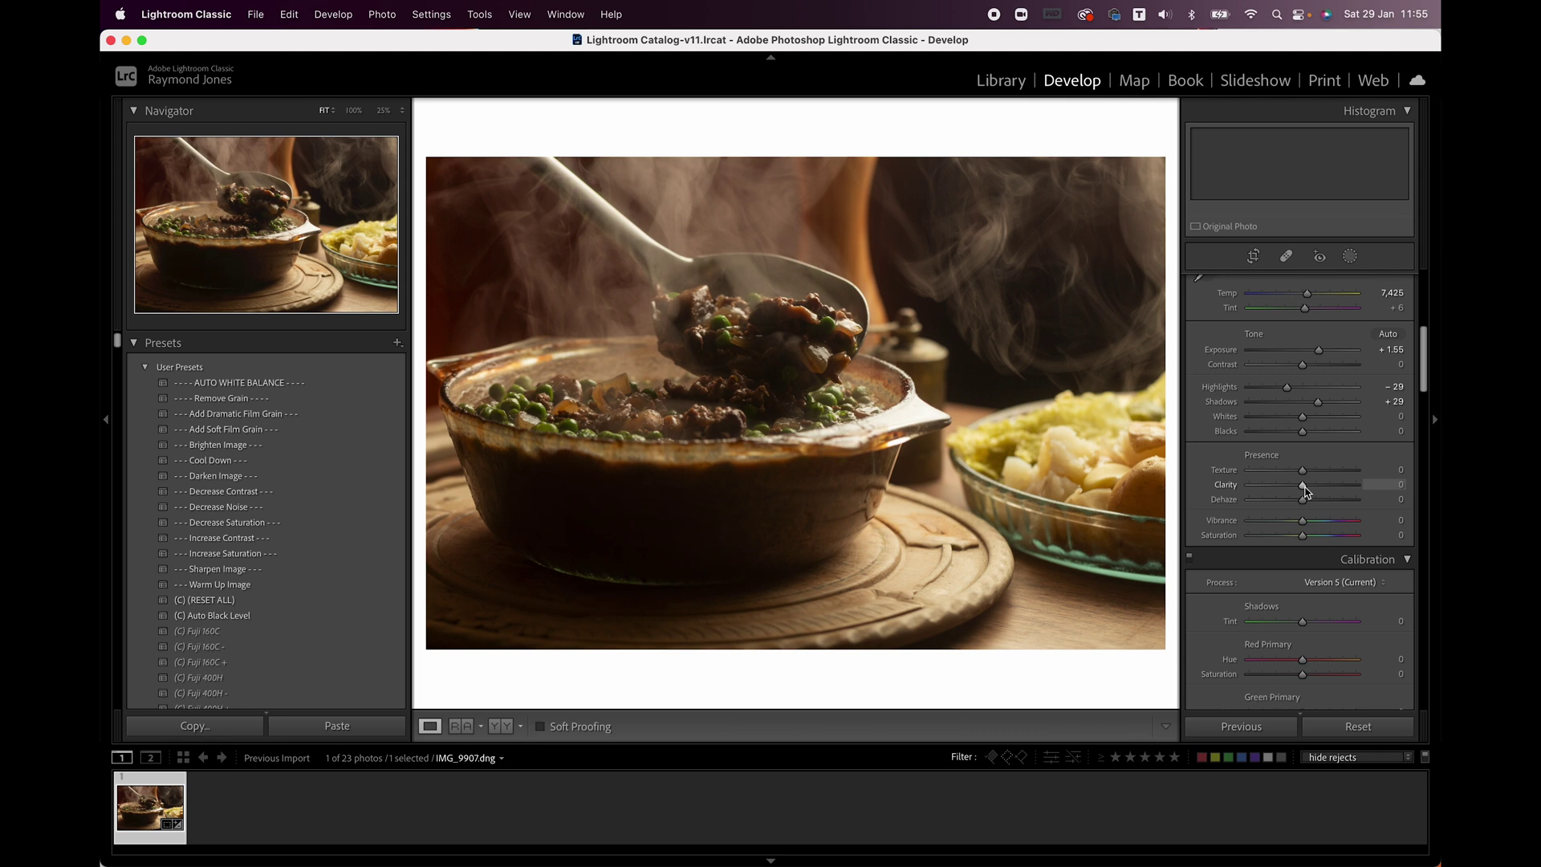
mouse_move(1303, 486)
left_mouse_down()
mouse_move(1345, 492)
mouse_move(1323, 496)
left_mouse_up()
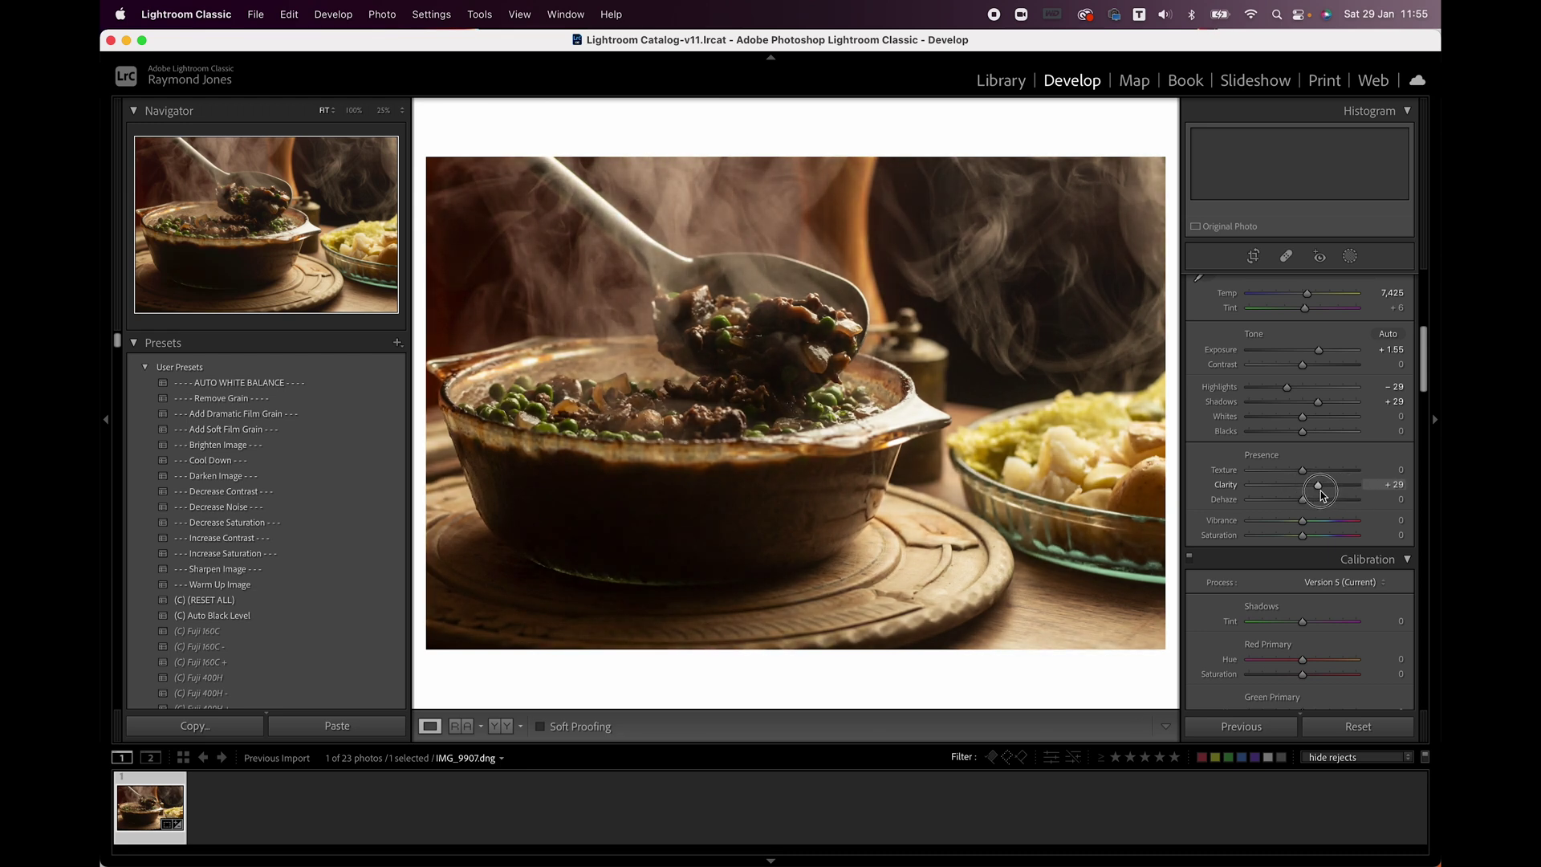
Step: Shape the tone curve into an S with a midpoint at 130, highlights raised to 192/201 and shadows lowered to 73/59
scroll(1323, 495, "down", 5)
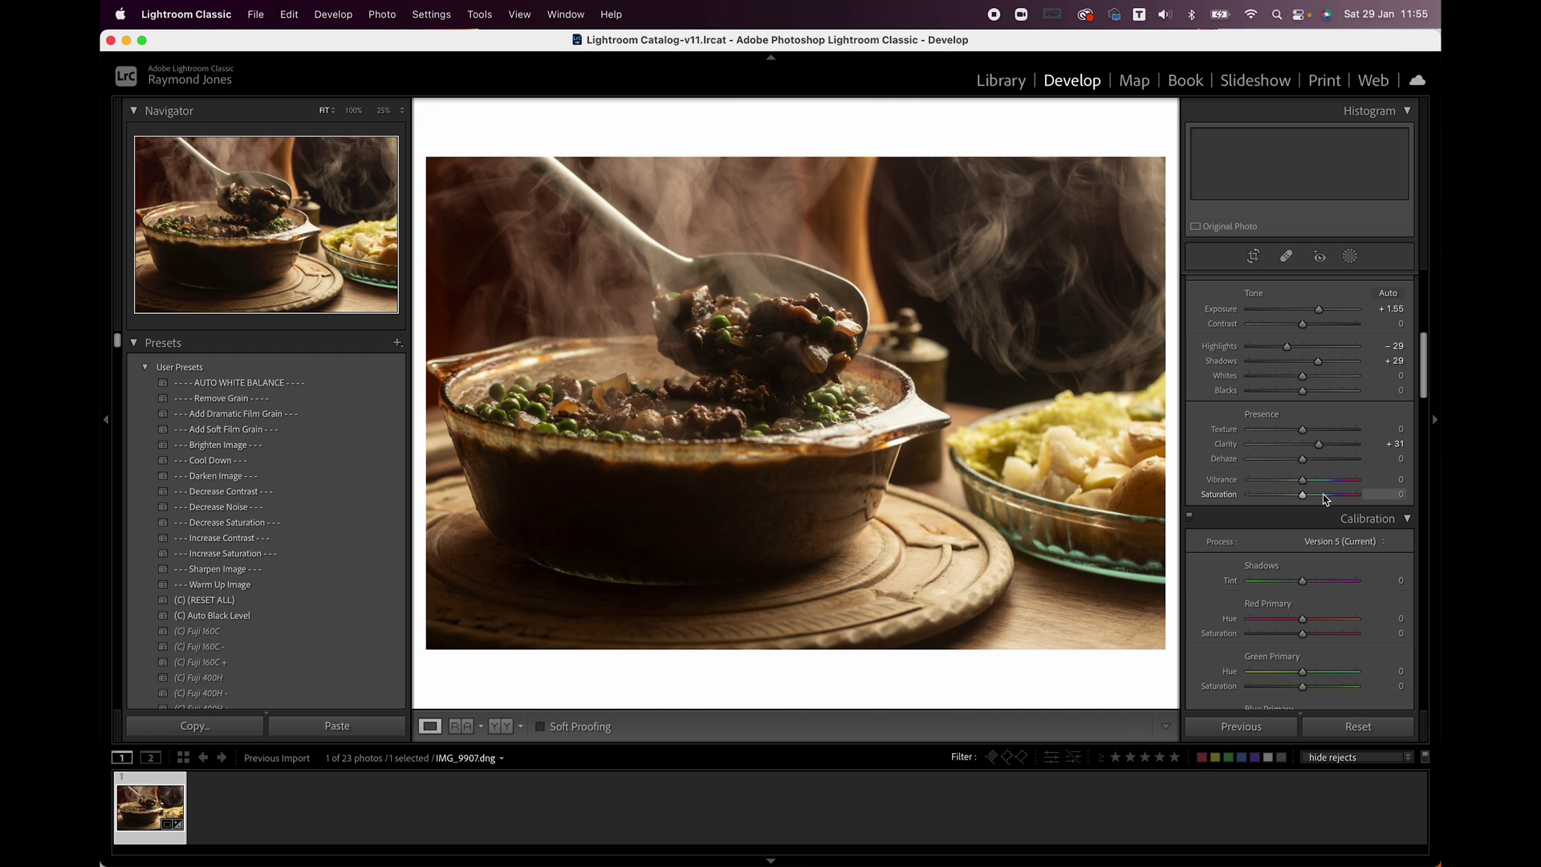
scroll(1322, 497, "down", 6)
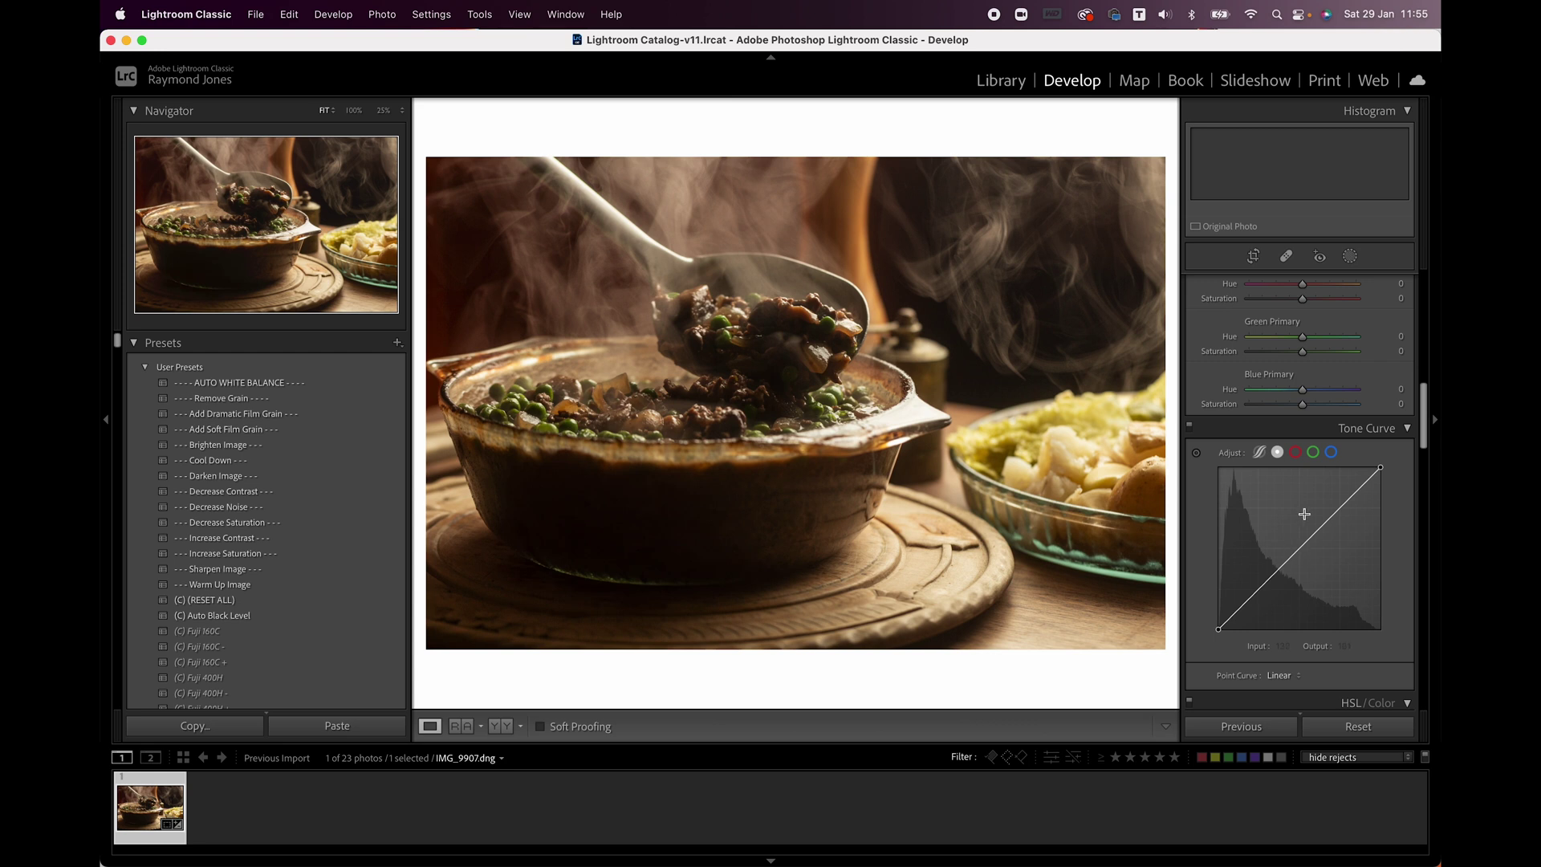
scroll(1311, 492, "down", 2)
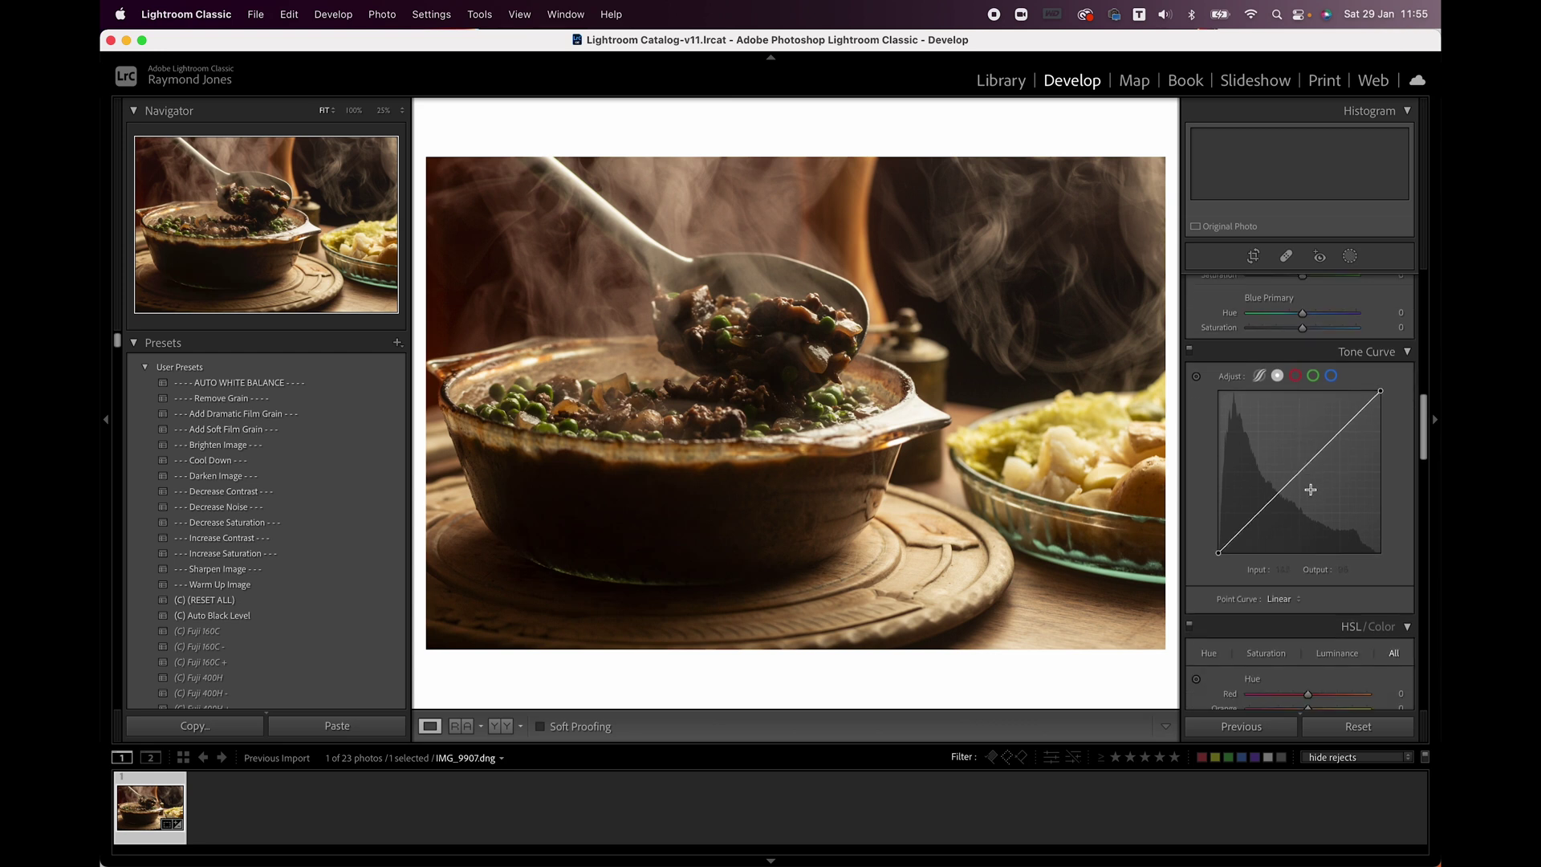
left_click(1301, 469)
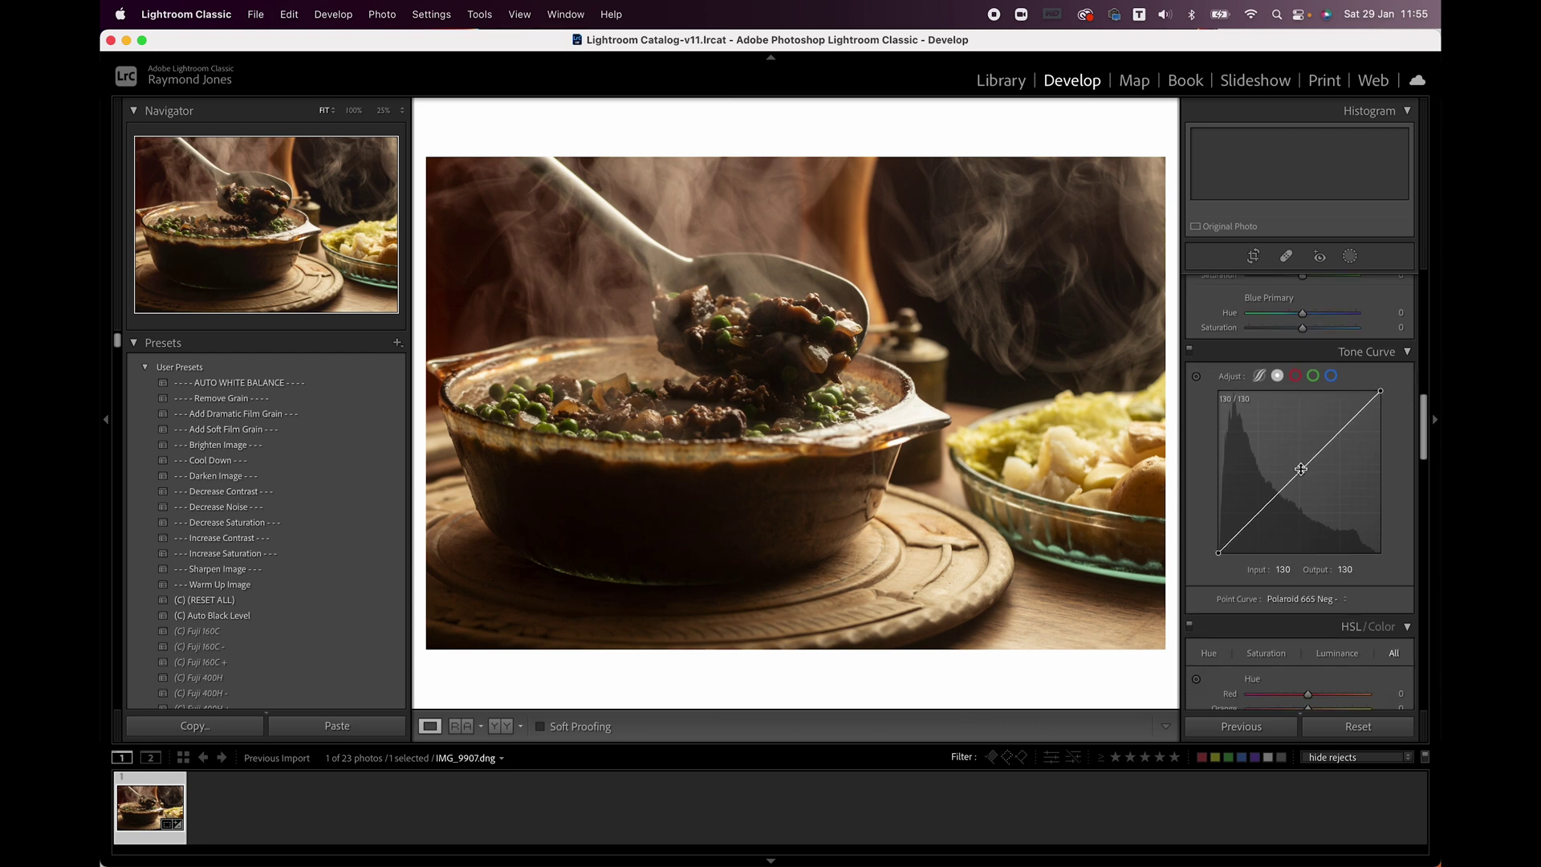
left_click(1341, 429)
left_click(1262, 511)
left_click_drag(1342, 430, 1341, 424)
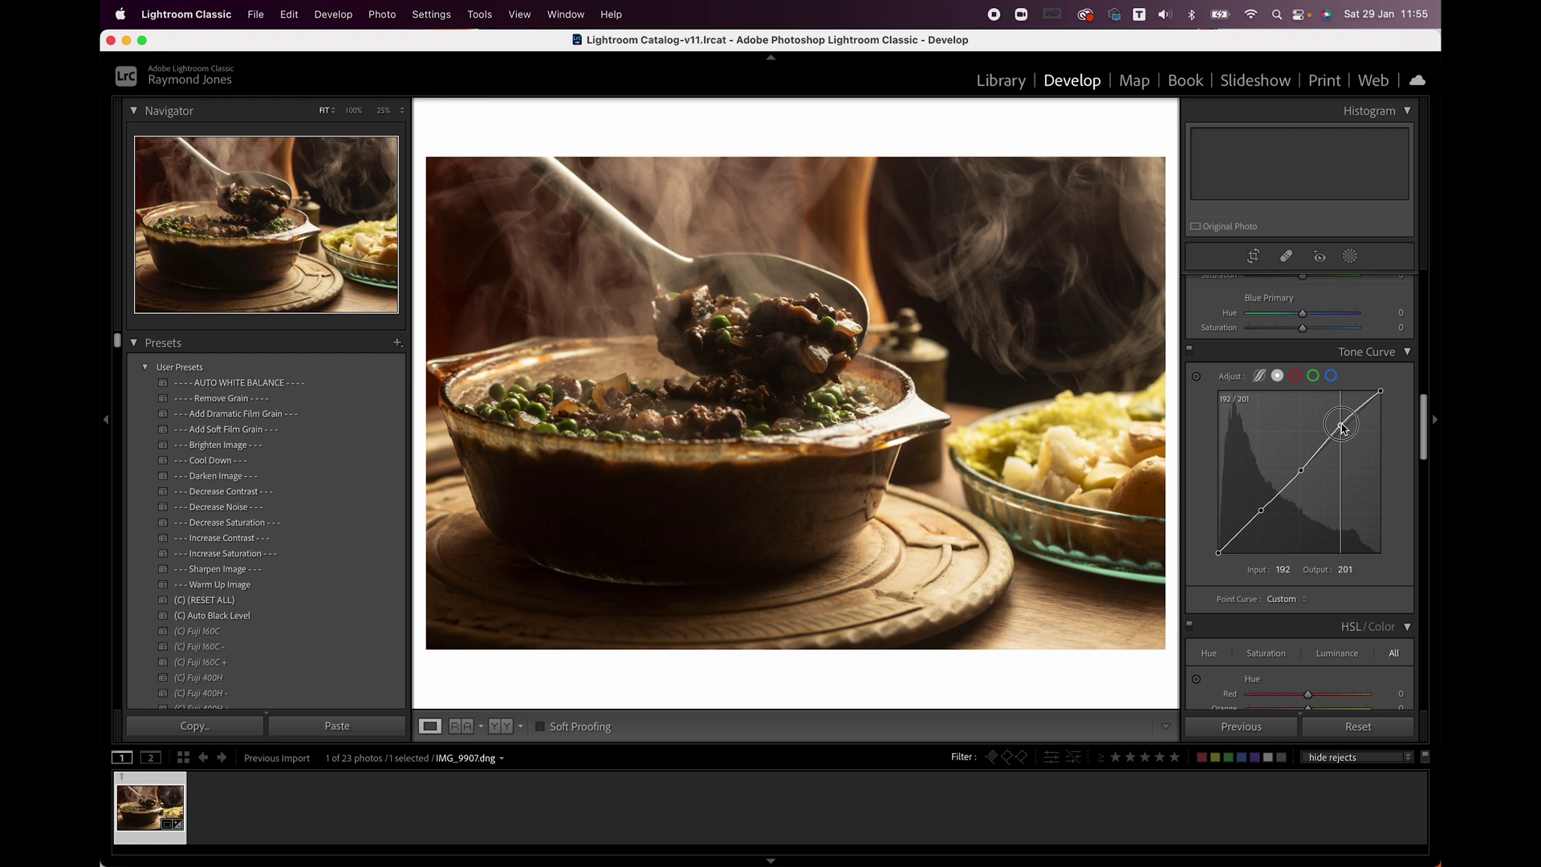
left_click_drag(1263, 511, 1266, 522)
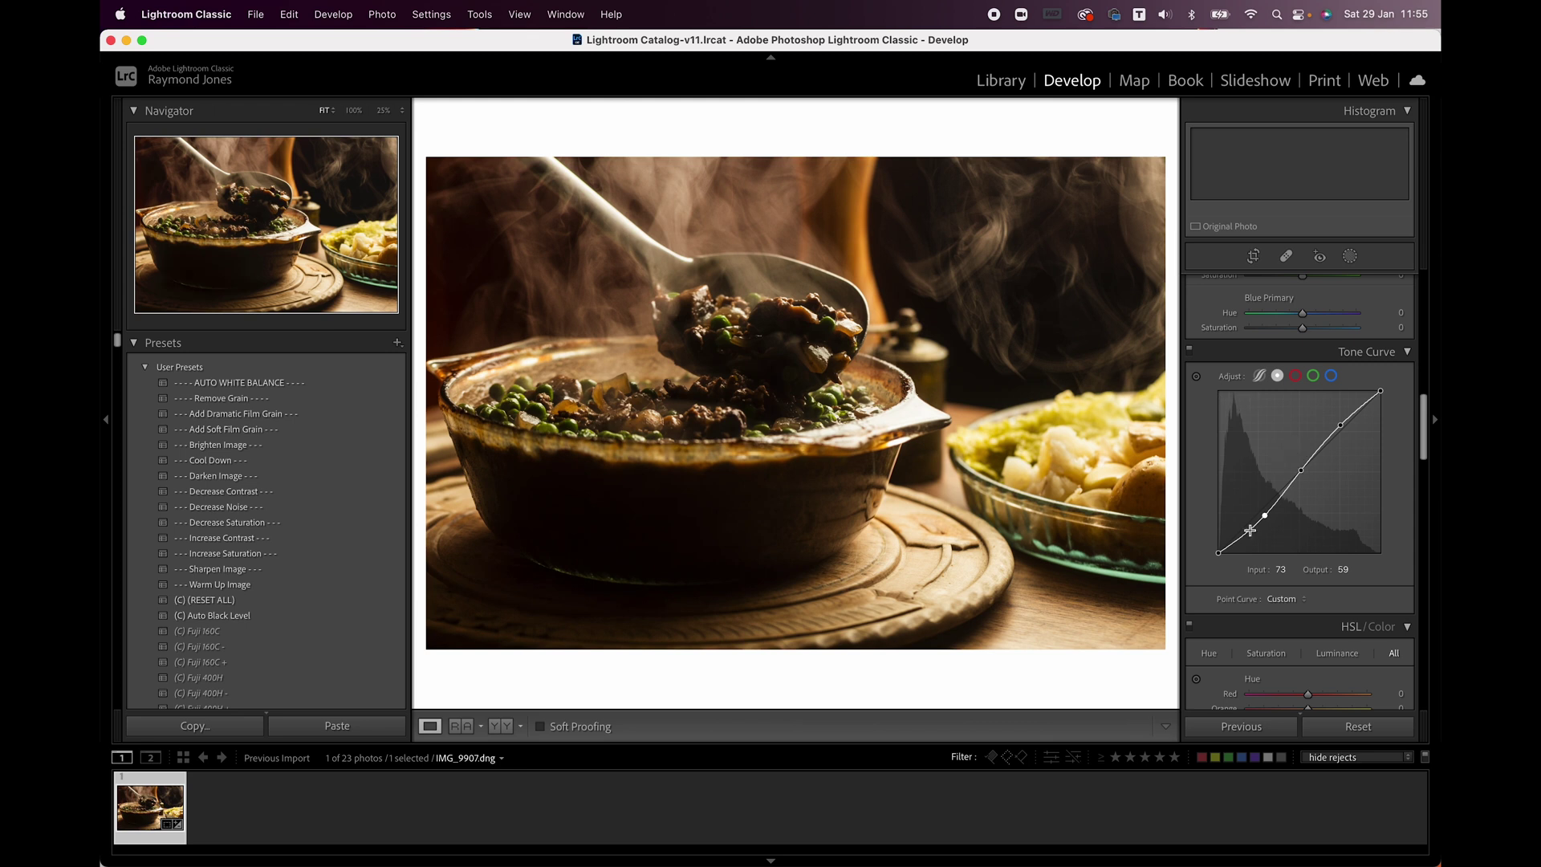
Step: Lift the black point of the tone curve to an output of 20 for a faded look
left_click_drag(1219, 554, 1218, 546)
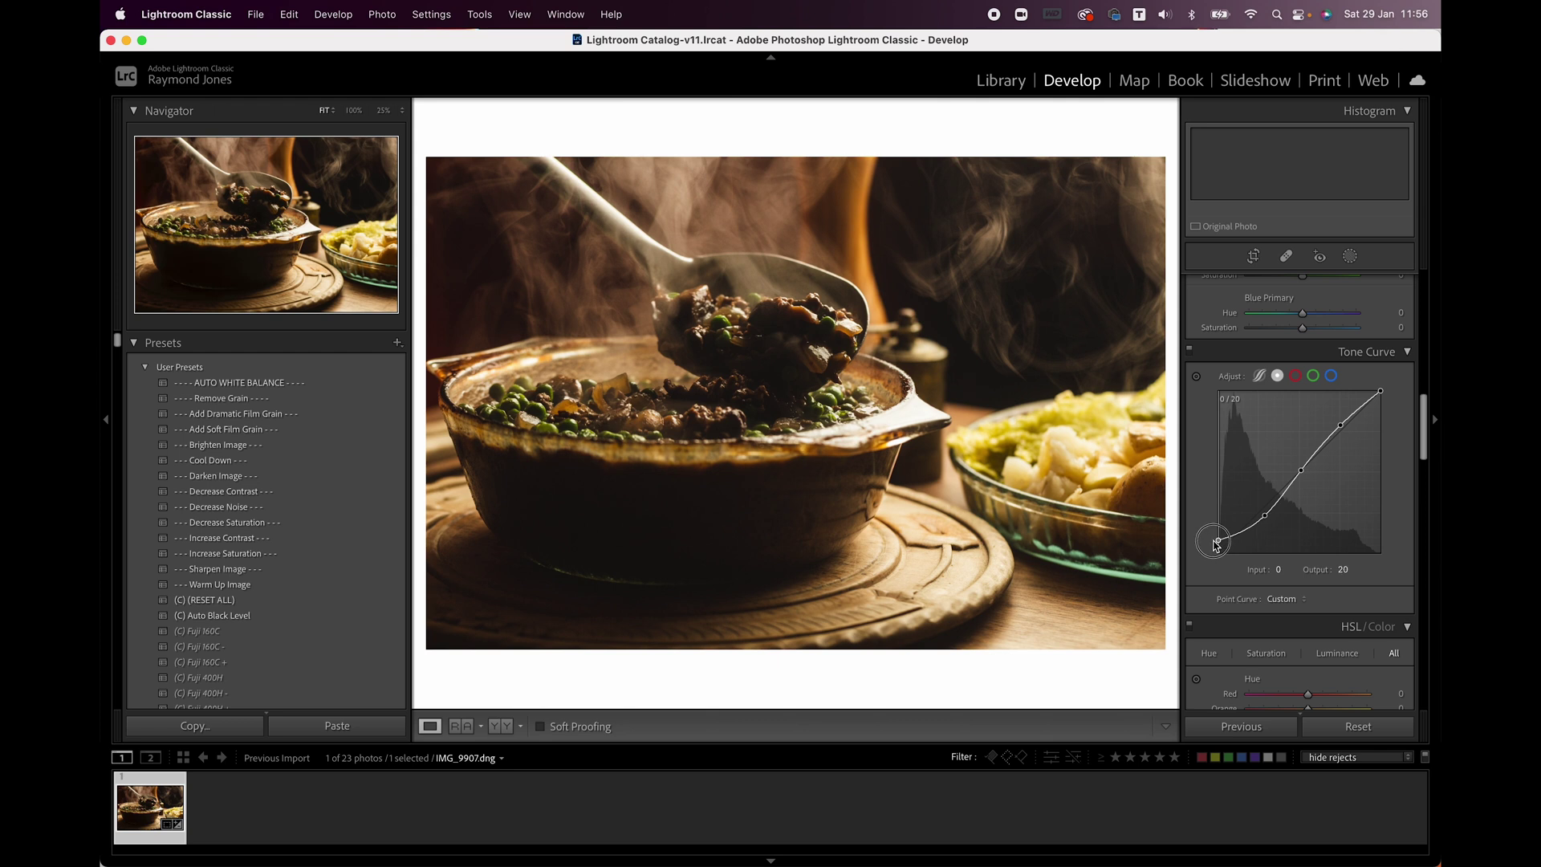
left_click_drag(1216, 544, 1217, 542)
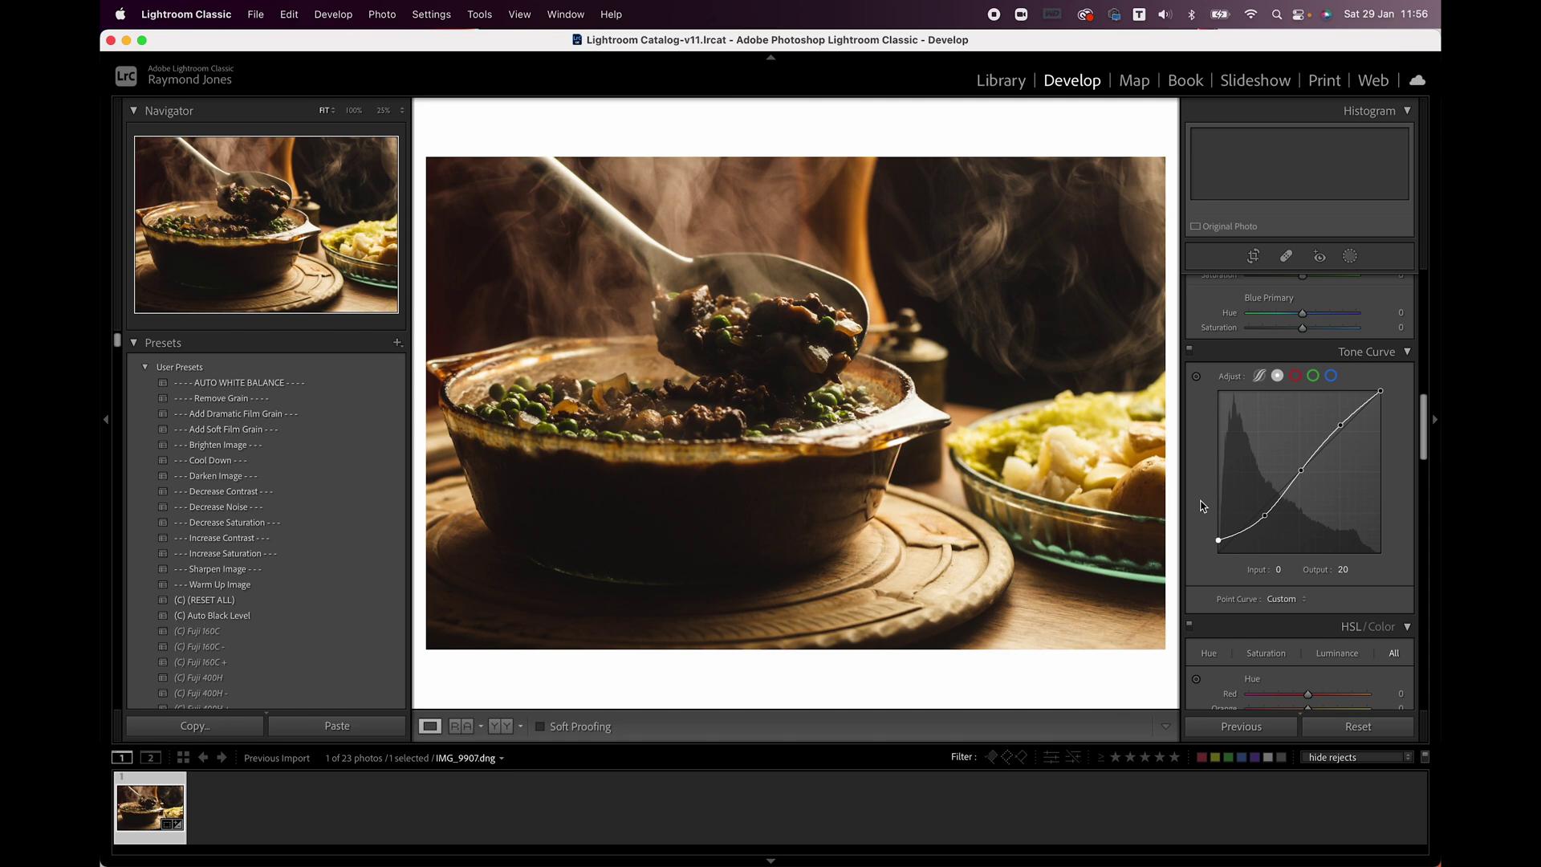
Step: Switch the tone curve adjustment off and on again to compare the photo with and without it
left_click(1191, 353)
left_click(1192, 353)
left_click(1191, 353)
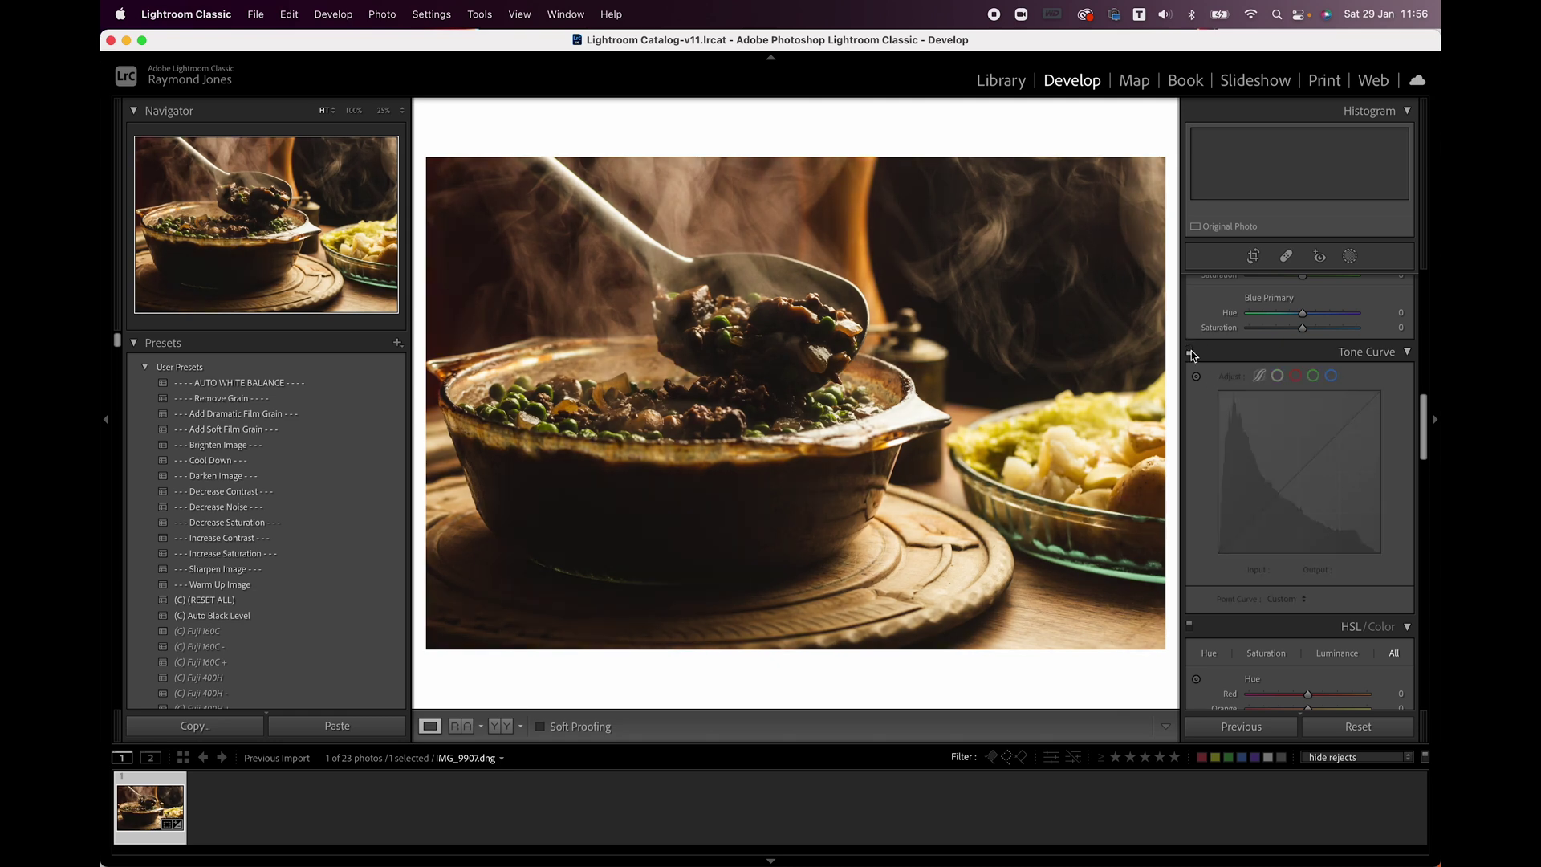
left_click(1192, 353)
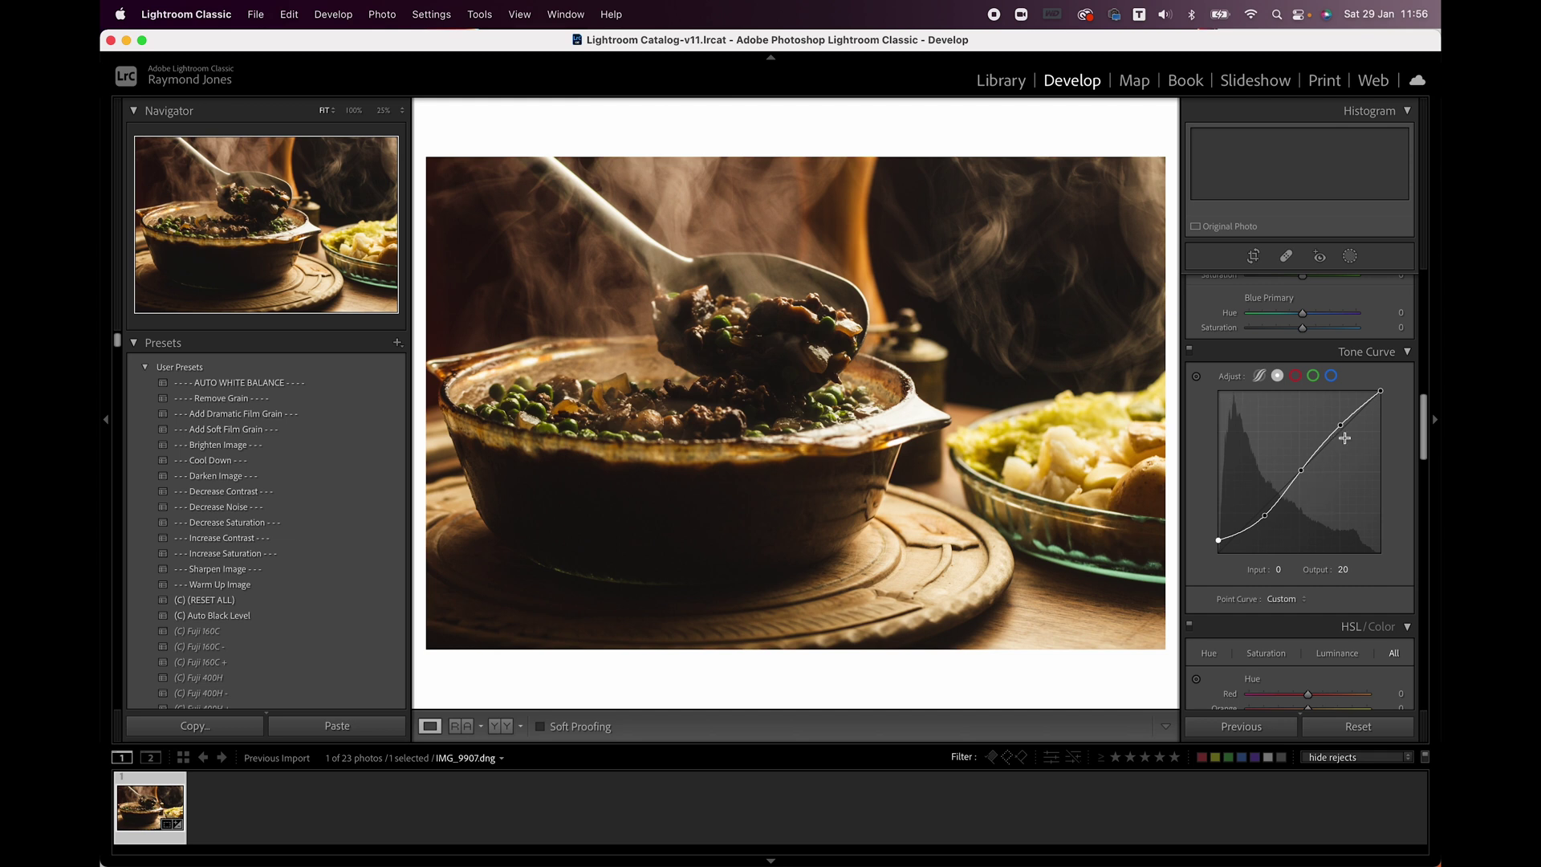
Step: Reduce the photo's overall Saturation to -14
left_click_drag(1426, 442, 1424, 358)
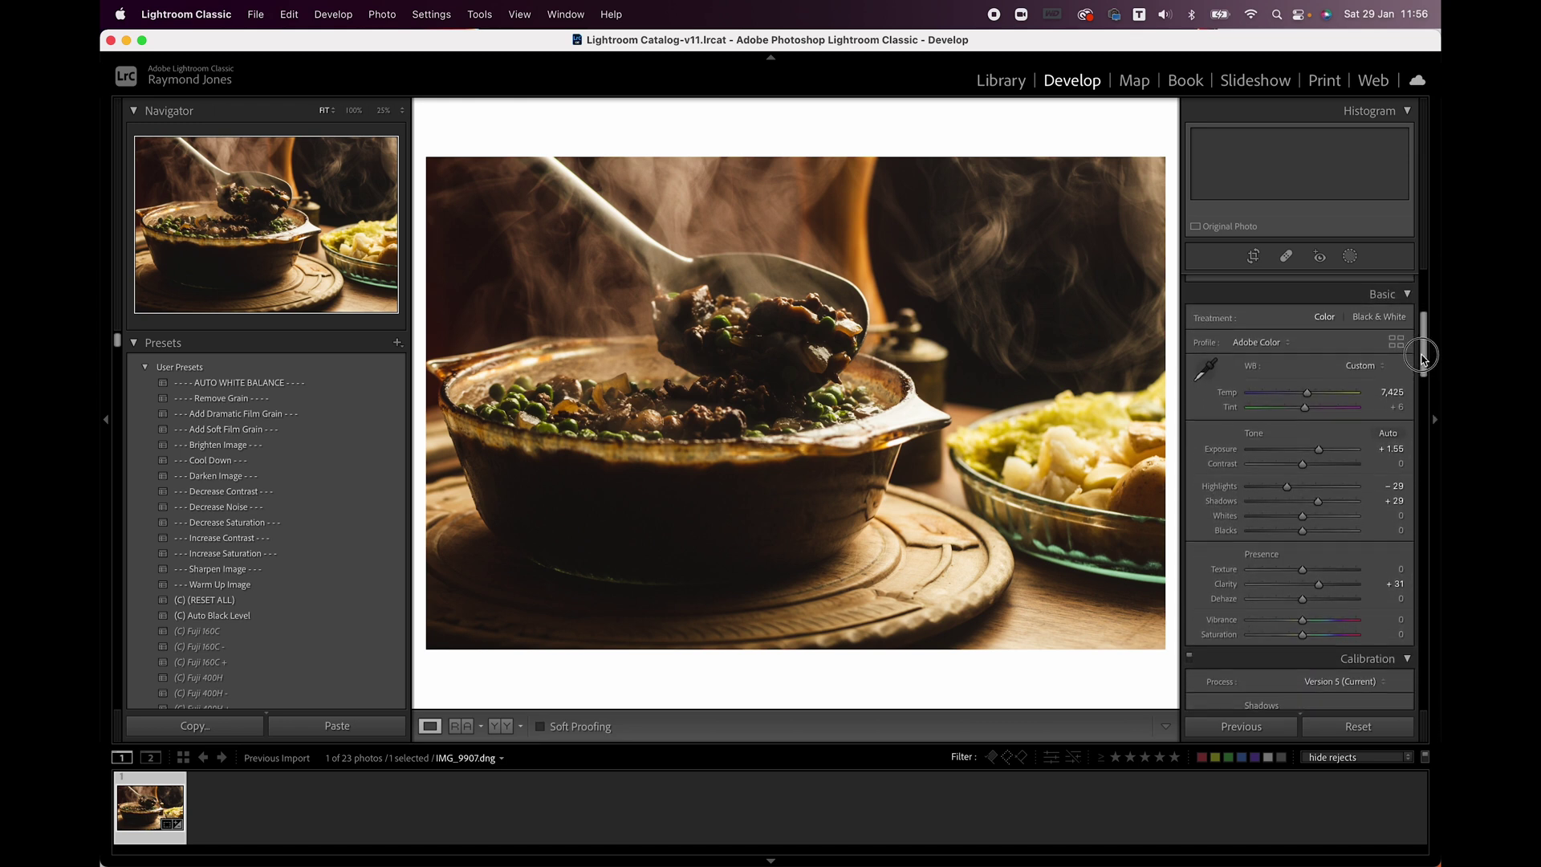
left_click_drag(1303, 633, 1295, 633)
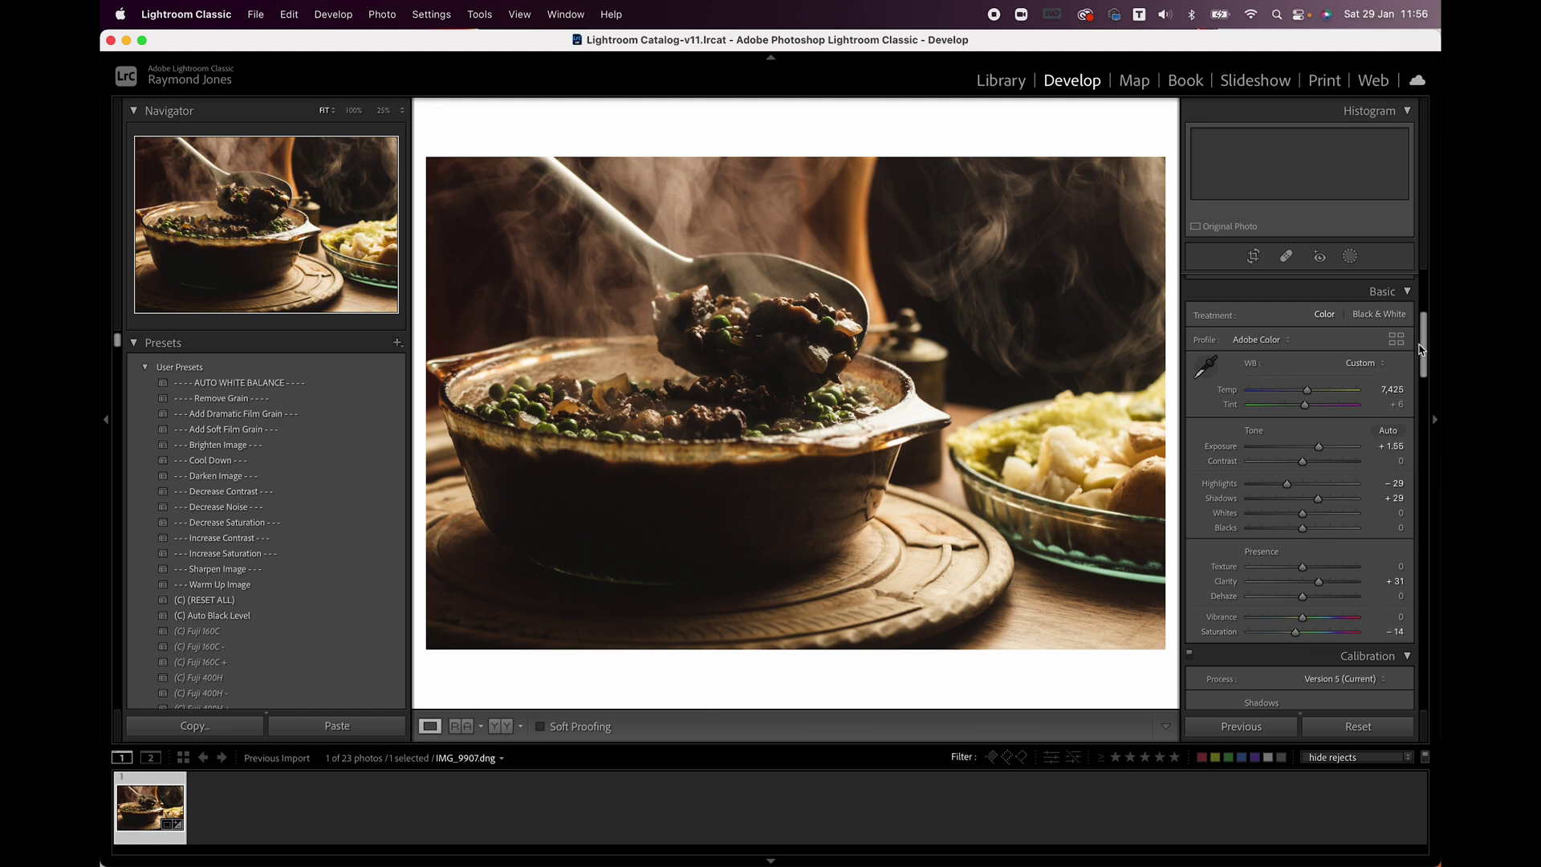
Step: Paint a brush mask over the glass dish of potatoes and cabbage and darken it with Exposure -1.12
mouse_move(1426, 342)
left_mouse_down()
mouse_move(1426, 356)
mouse_move(1425, 313)
left_mouse_up()
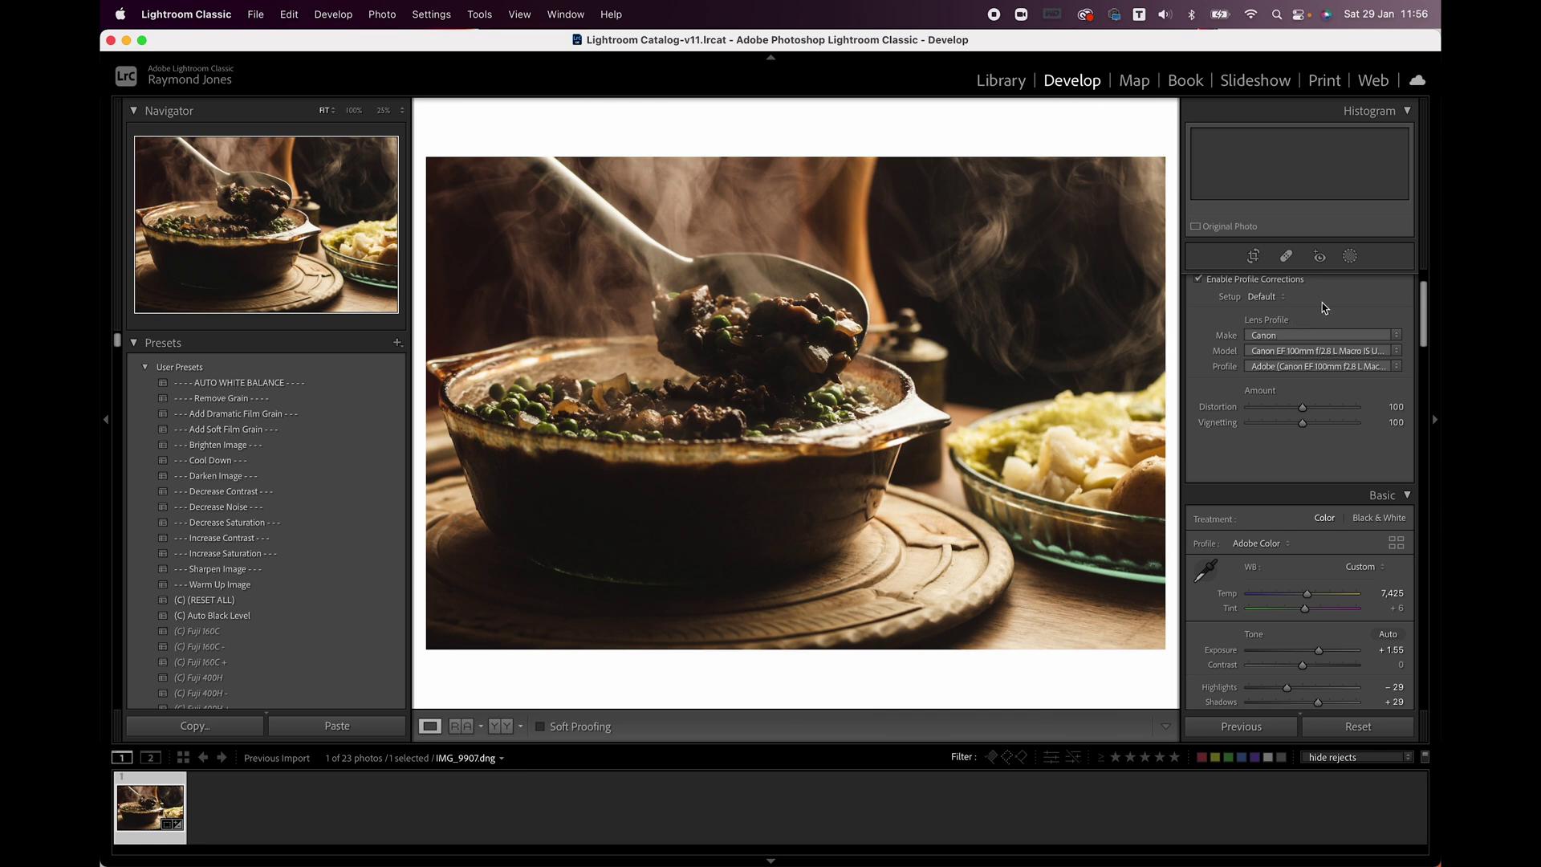
left_click(1350, 256)
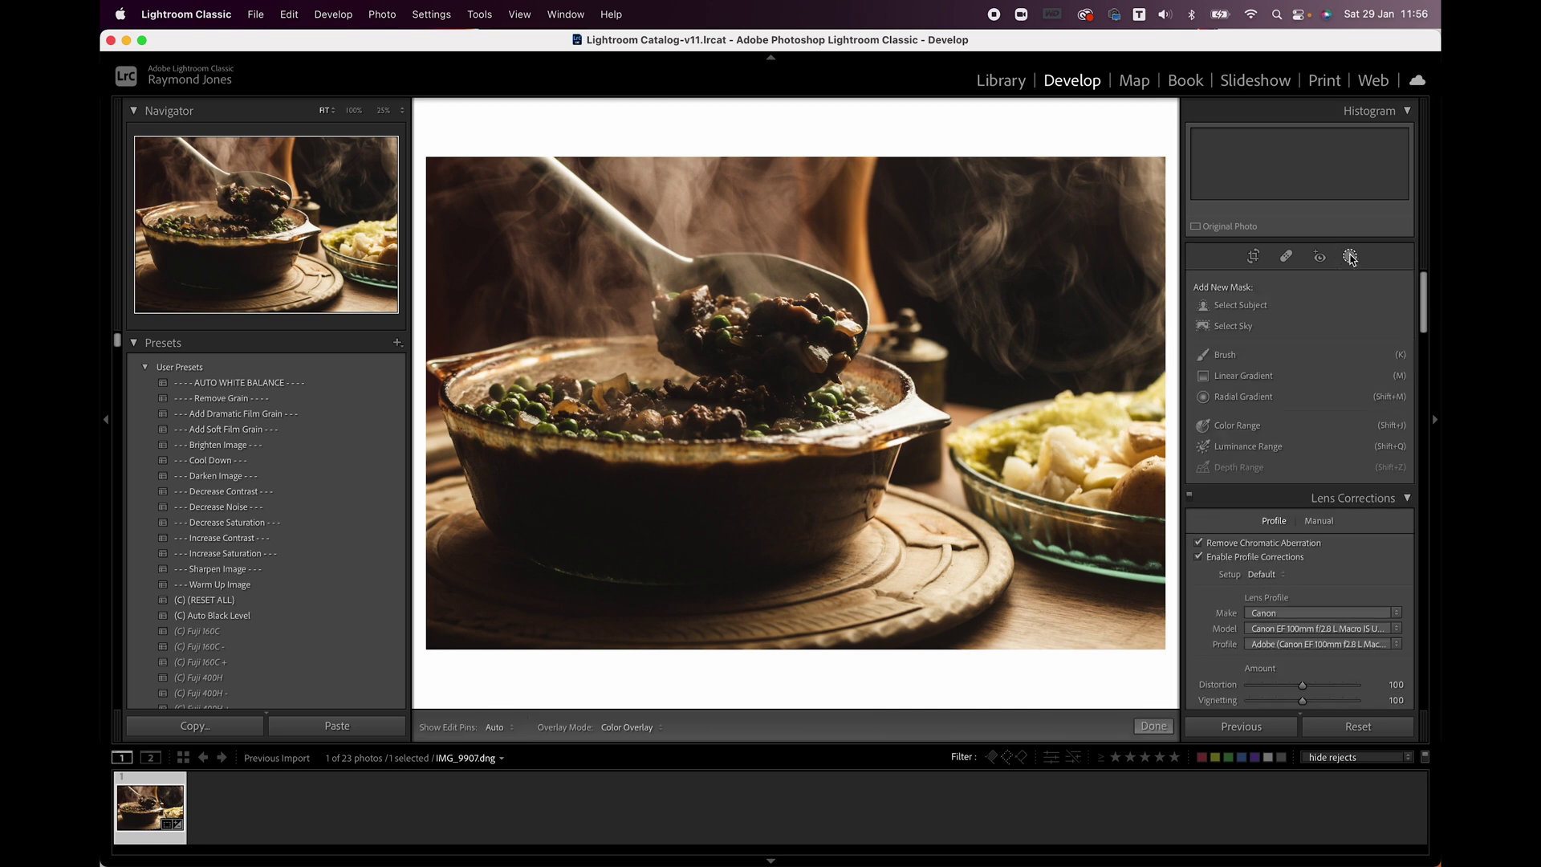
left_click(1235, 356)
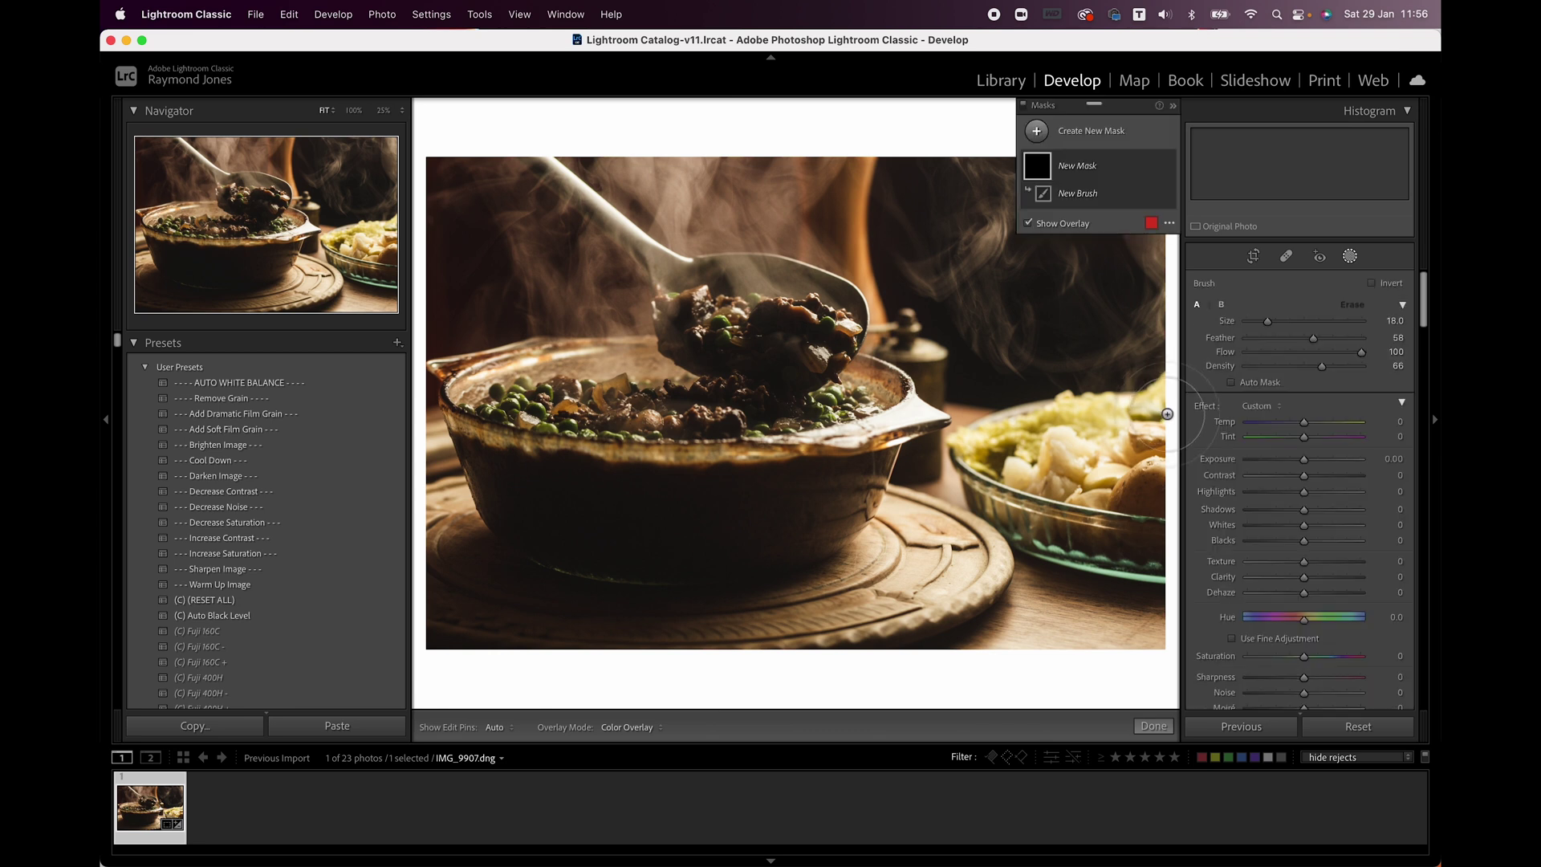
mouse_move(1165, 415)
left_mouse_down()
mouse_move(1036, 437)
mouse_move(995, 469)
mouse_move(1148, 554)
mouse_move(1164, 473)
left_mouse_up()
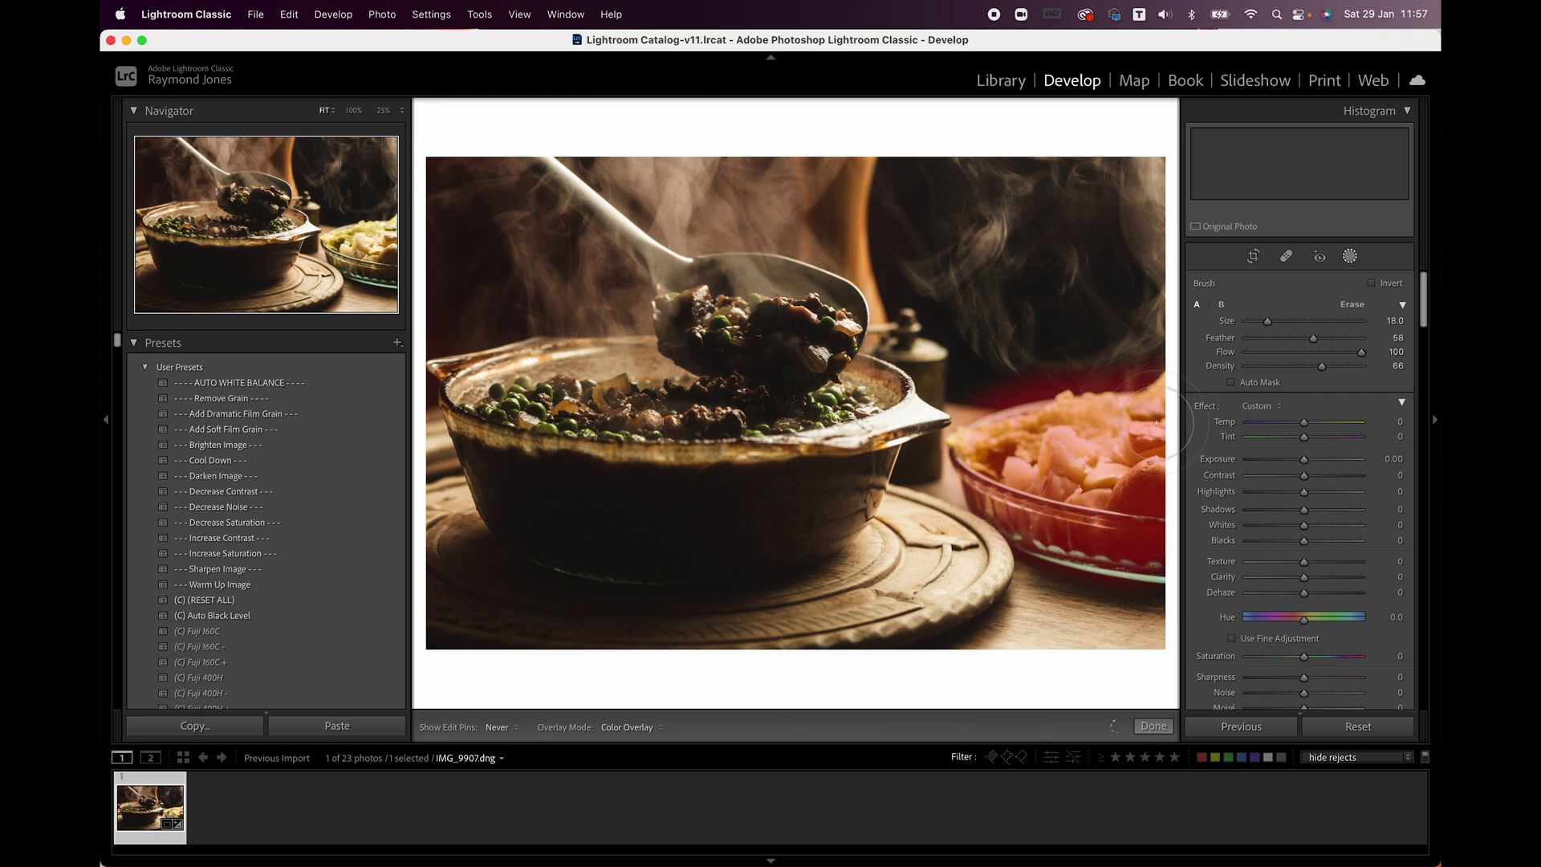
left_click_drag(1306, 466, 1289, 465)
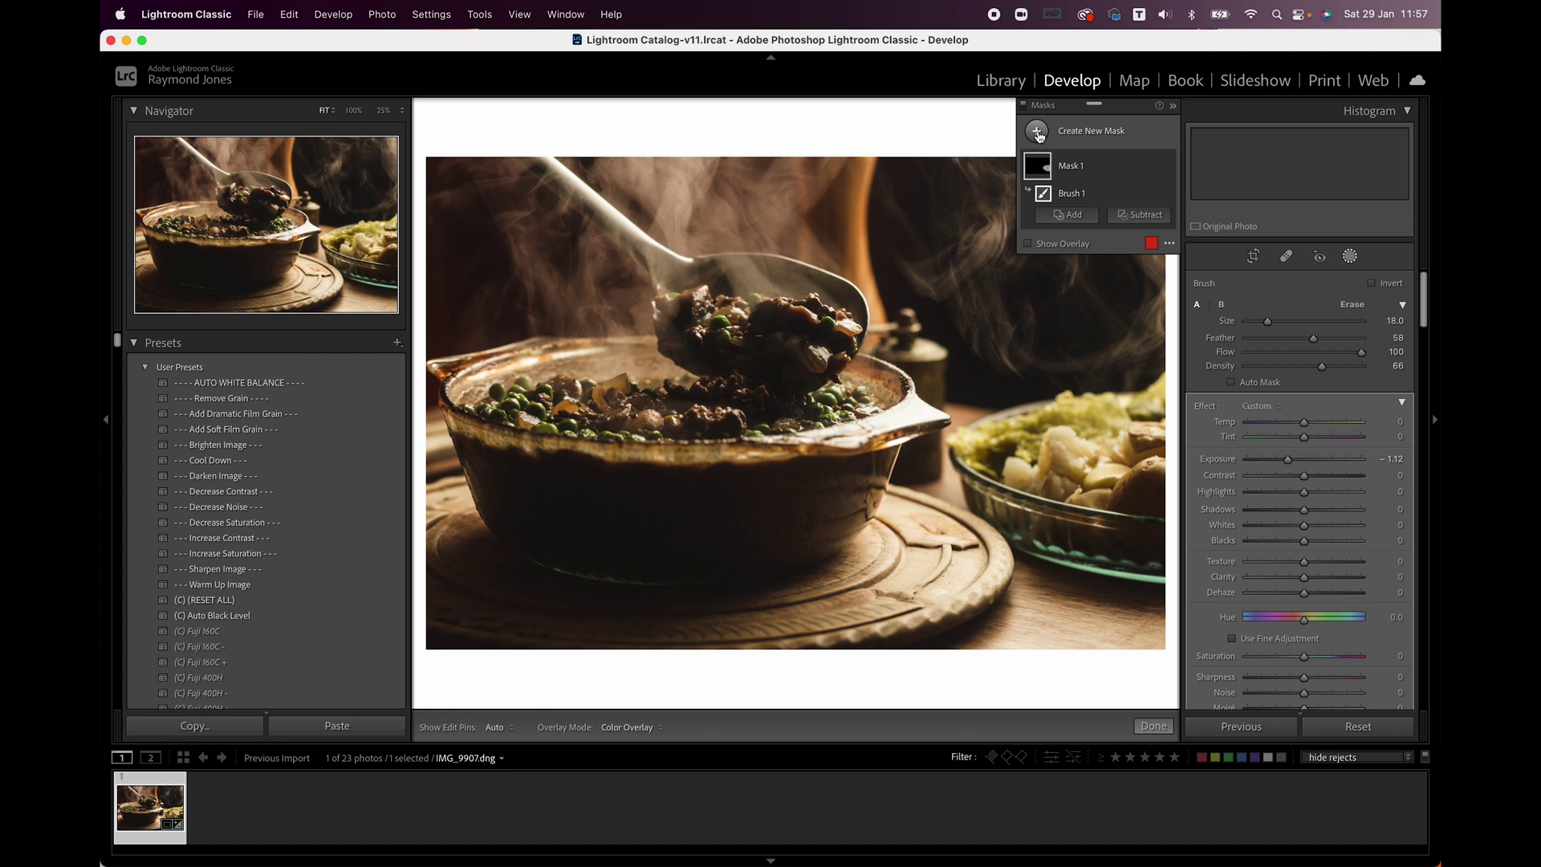
Step: Paint a new size 10 brush mask over the pot's right handle and rim and darken it with Exposure -1.20
left_click(1037, 133)
left_click(1108, 211)
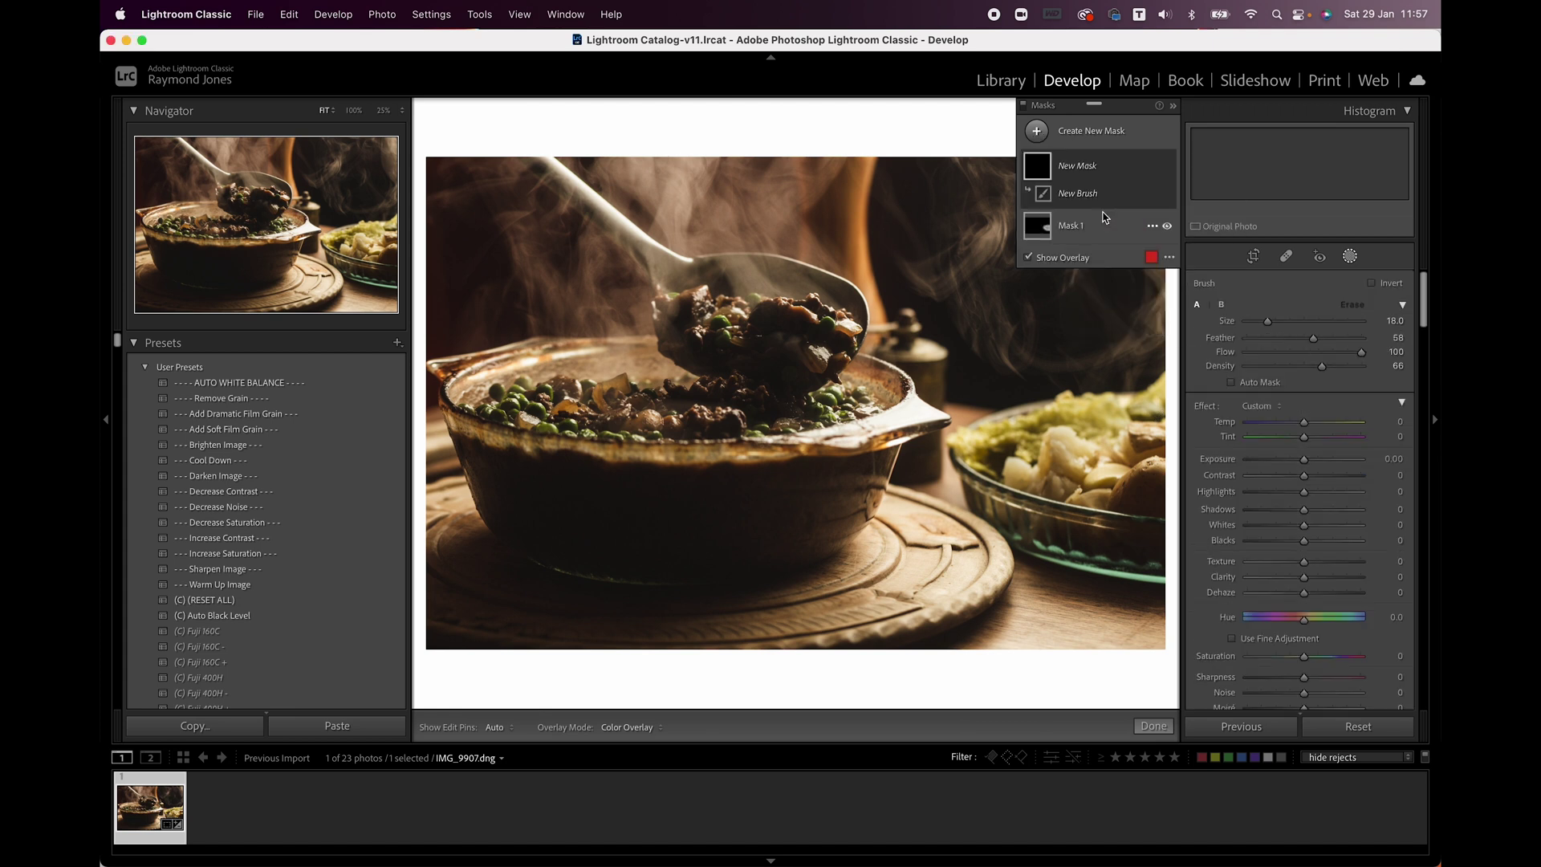
scroll(909, 418, "down", 4)
mouse_move(909, 416)
left_mouse_down()
mouse_move(932, 419)
mouse_move(803, 456)
mouse_move(797, 442)
mouse_move(907, 447)
mouse_move(916, 419)
left_mouse_up()
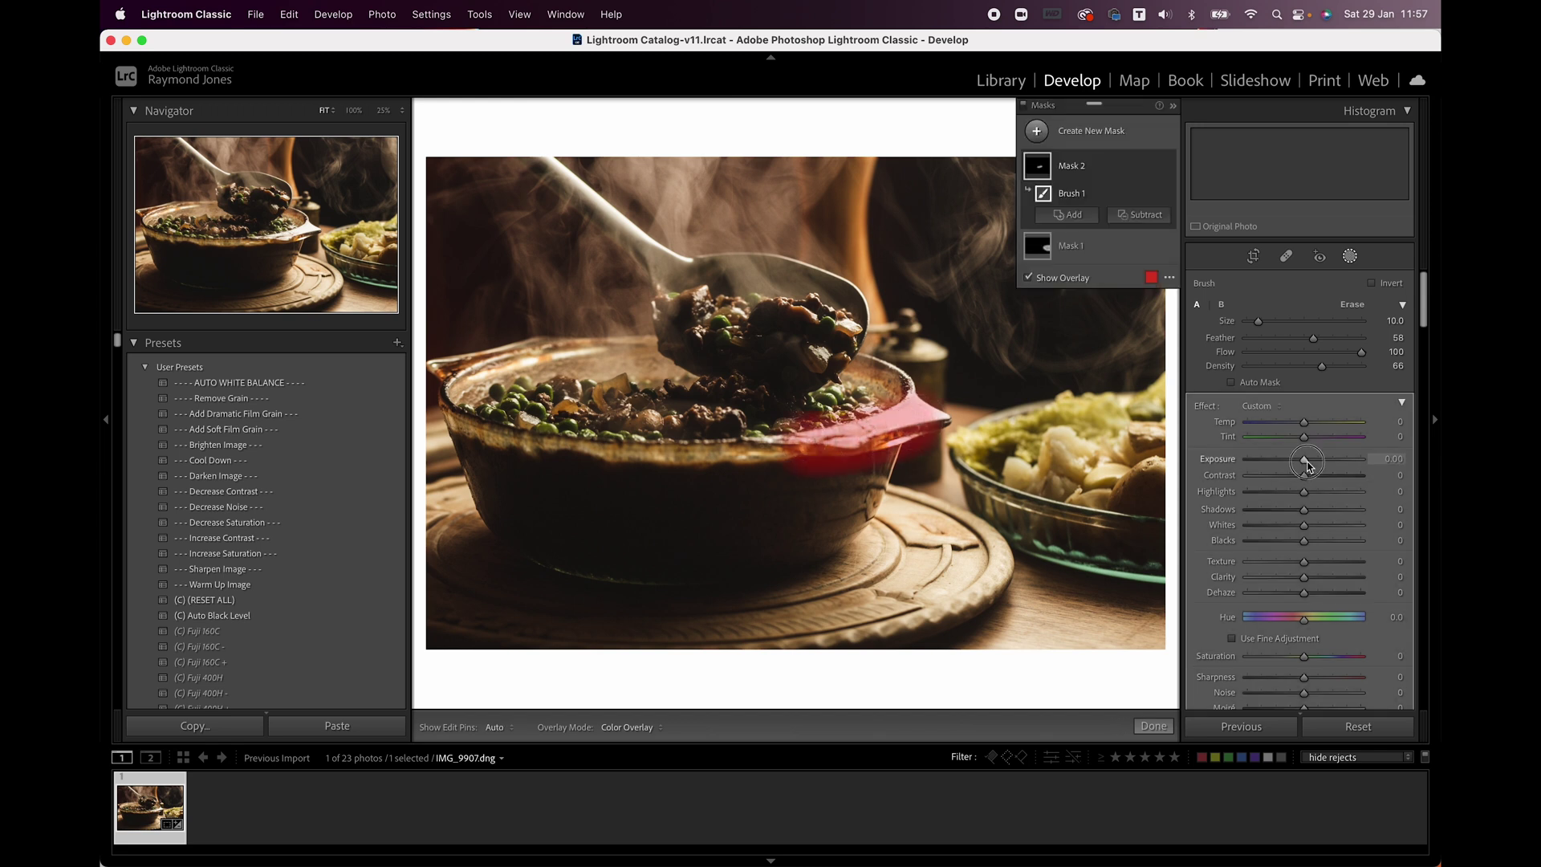
key("o")
left_click_drag(1307, 461, 1288, 469)
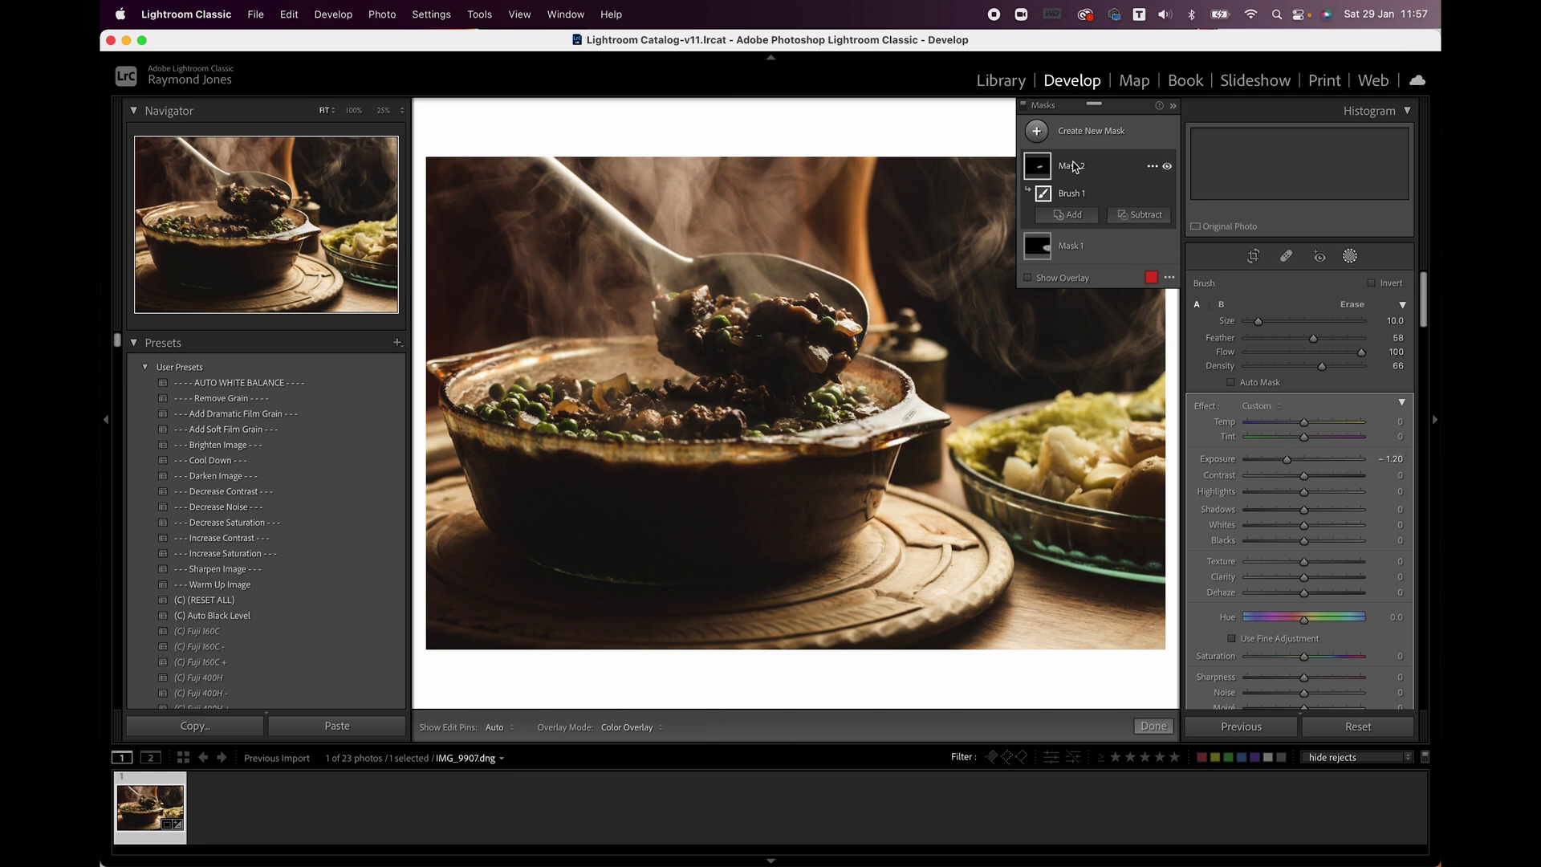
Step: Paint a new size 18 brush mask over the pot and the food on the ladle, and brighten it with Exposure 1.35
left_click(1037, 132)
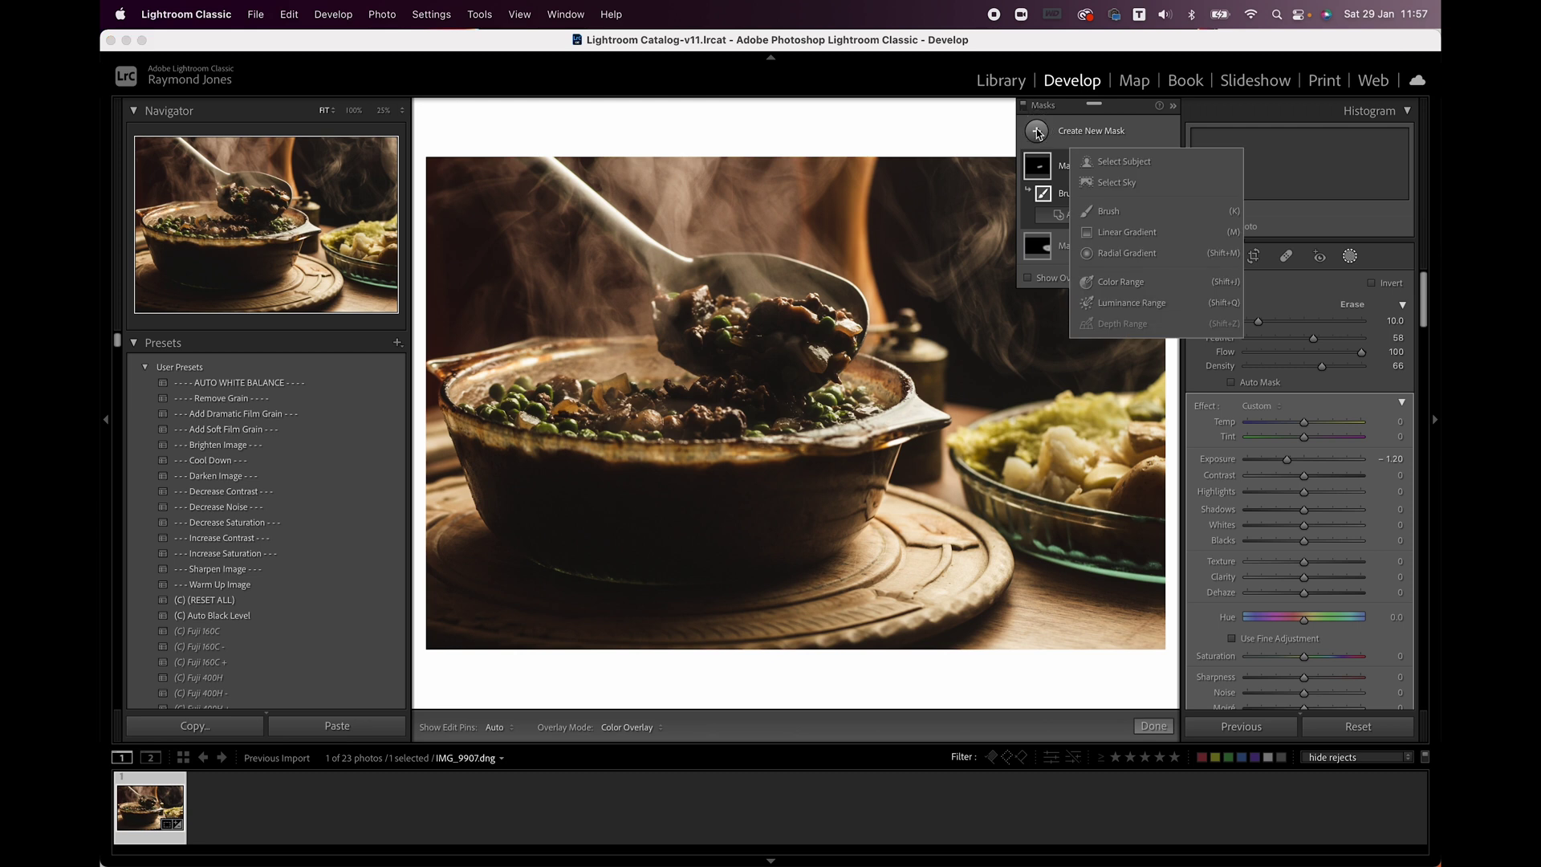
left_click(1106, 212)
scroll(812, 334, "up", 4)
key("h")
mouse_move(811, 334)
left_mouse_down()
mouse_move(530, 385)
mouse_move(514, 418)
mouse_move(728, 419)
mouse_move(834, 397)
mouse_move(819, 474)
mouse_move(669, 507)
mouse_move(513, 484)
mouse_move(654, 540)
mouse_move(820, 508)
mouse_move(839, 490)
left_mouse_up()
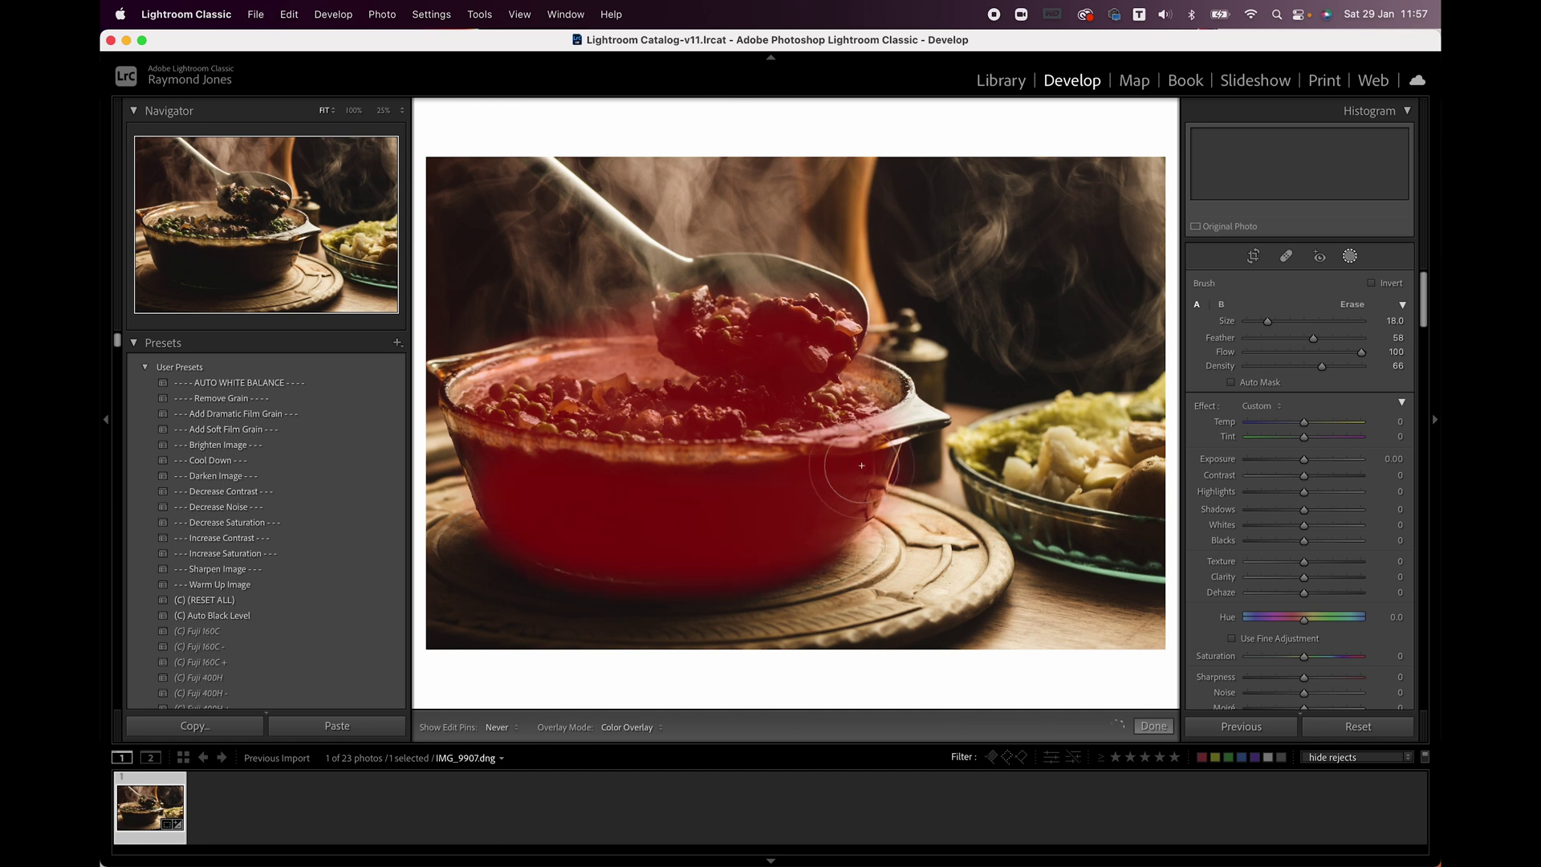
left_click_drag(1302, 460, 1325, 462)
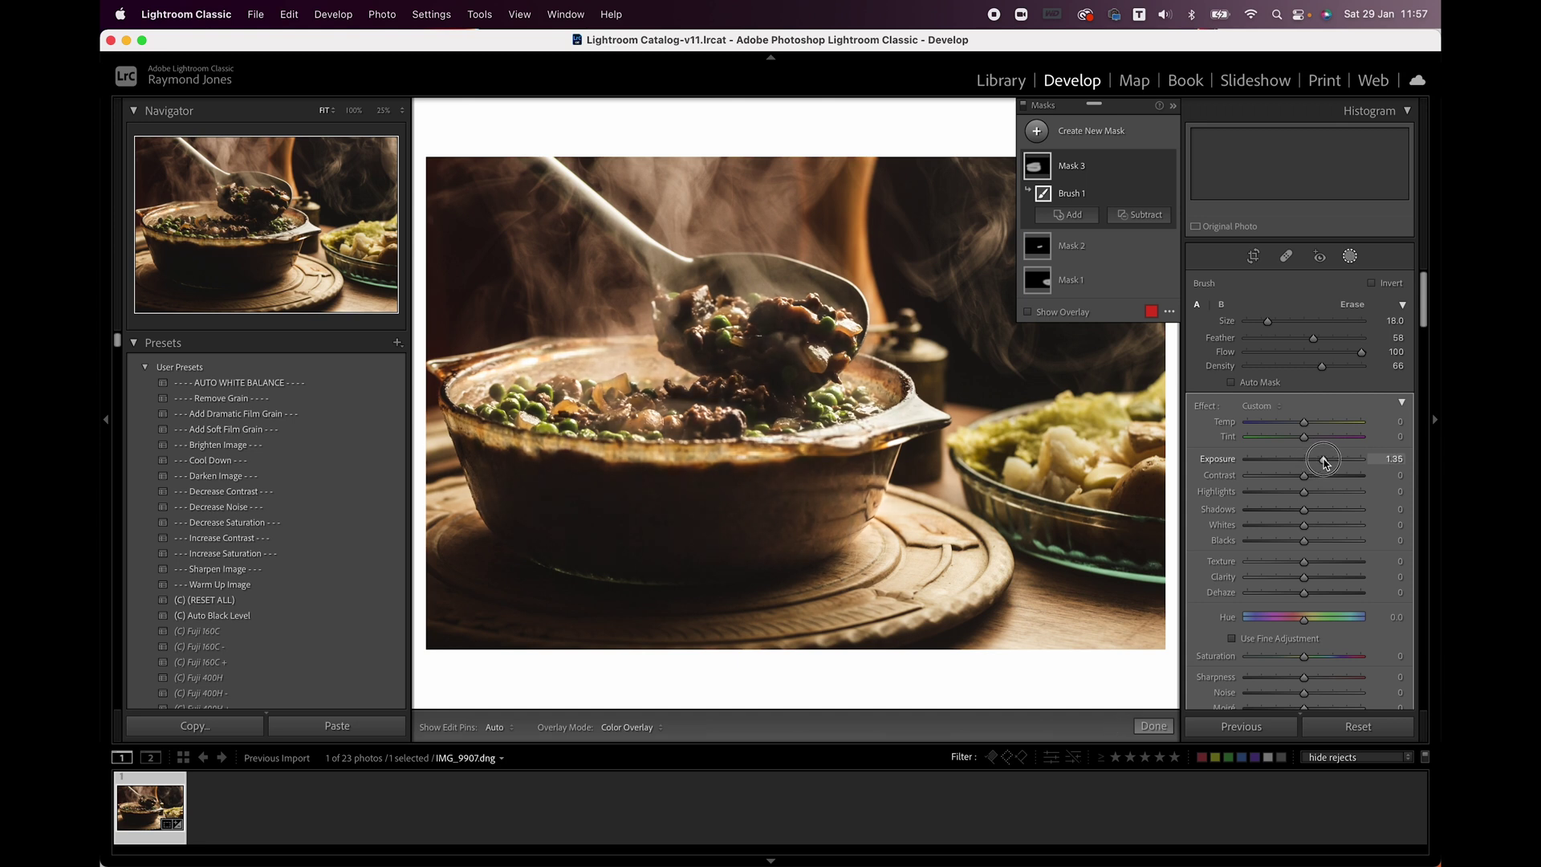
Step: Raise the Shadows of the brush mask over the pot and ladle to 37 and close masking
left_click_drag(1306, 515, 1328, 512)
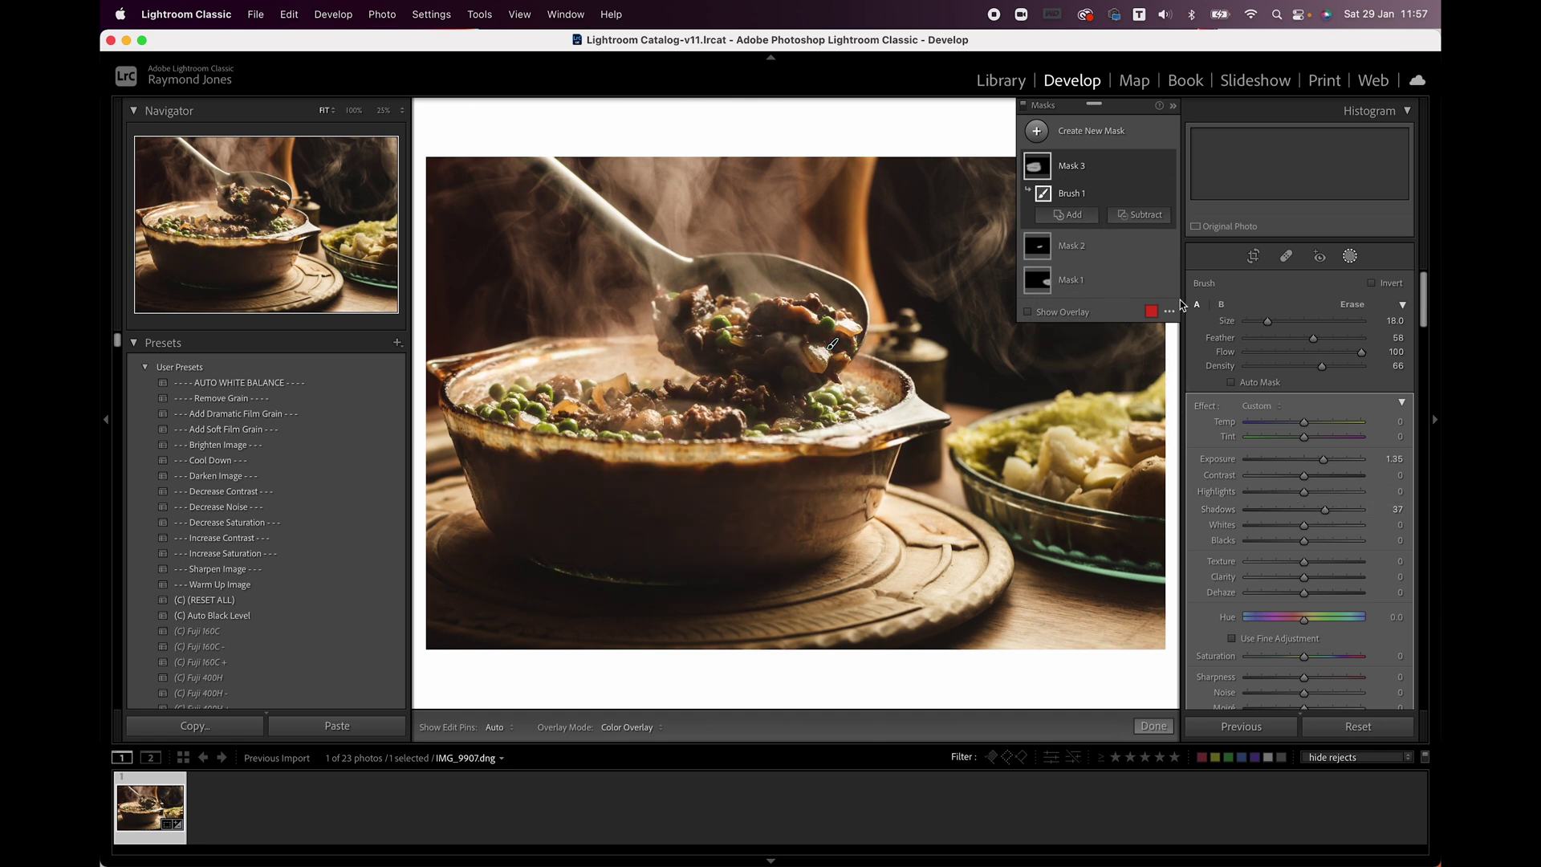
left_click(1351, 257)
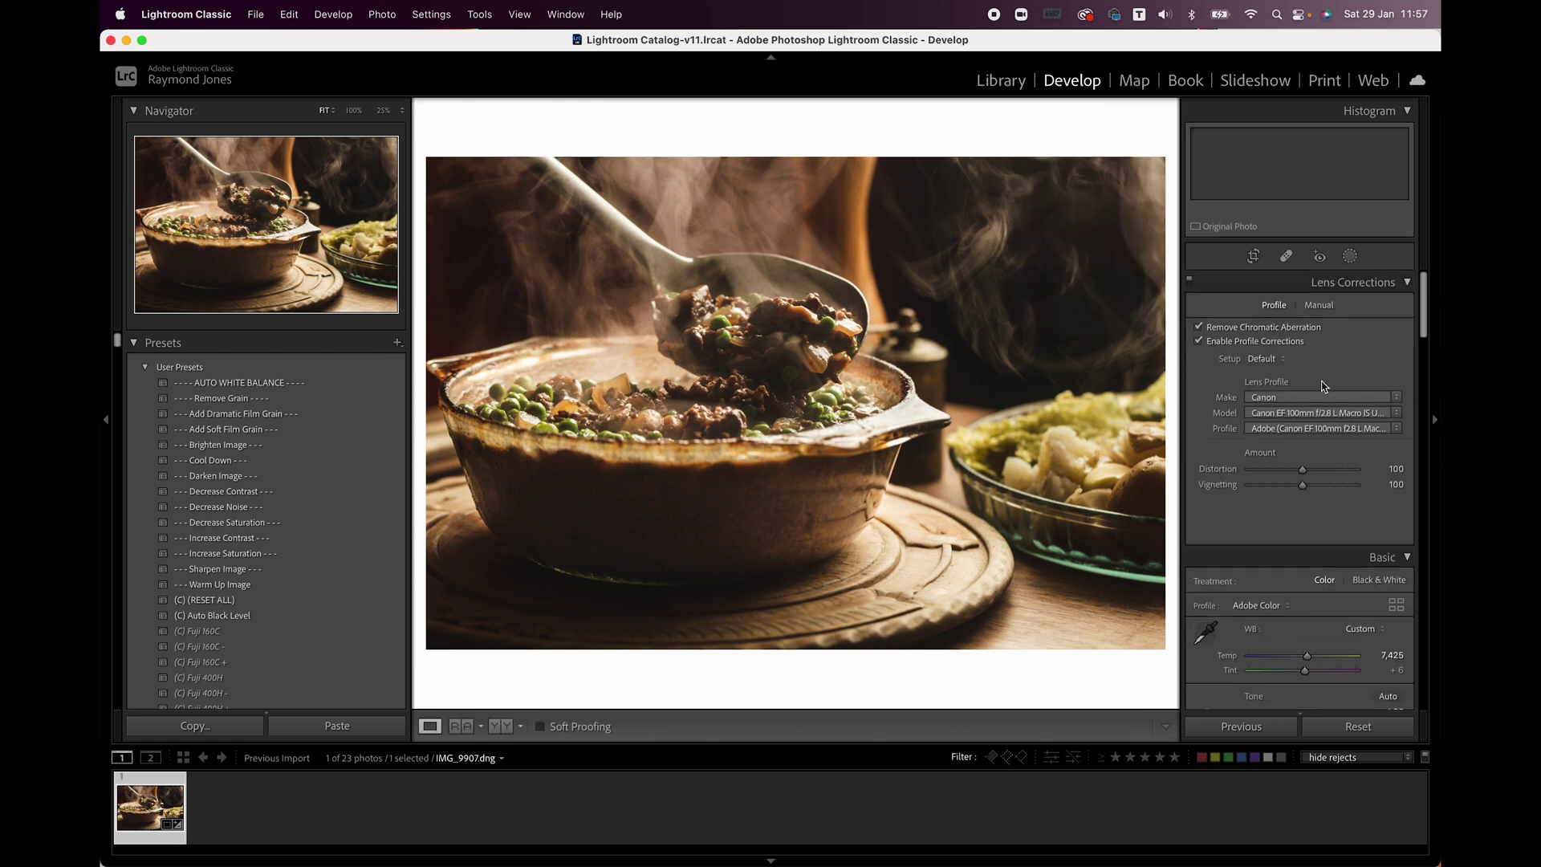
Step: Add a post-crop vignette with Amount -20 and compare the photo with the effect off and on
scroll(1323, 385, "down", 5)
scroll(1323, 383, "down", 10)
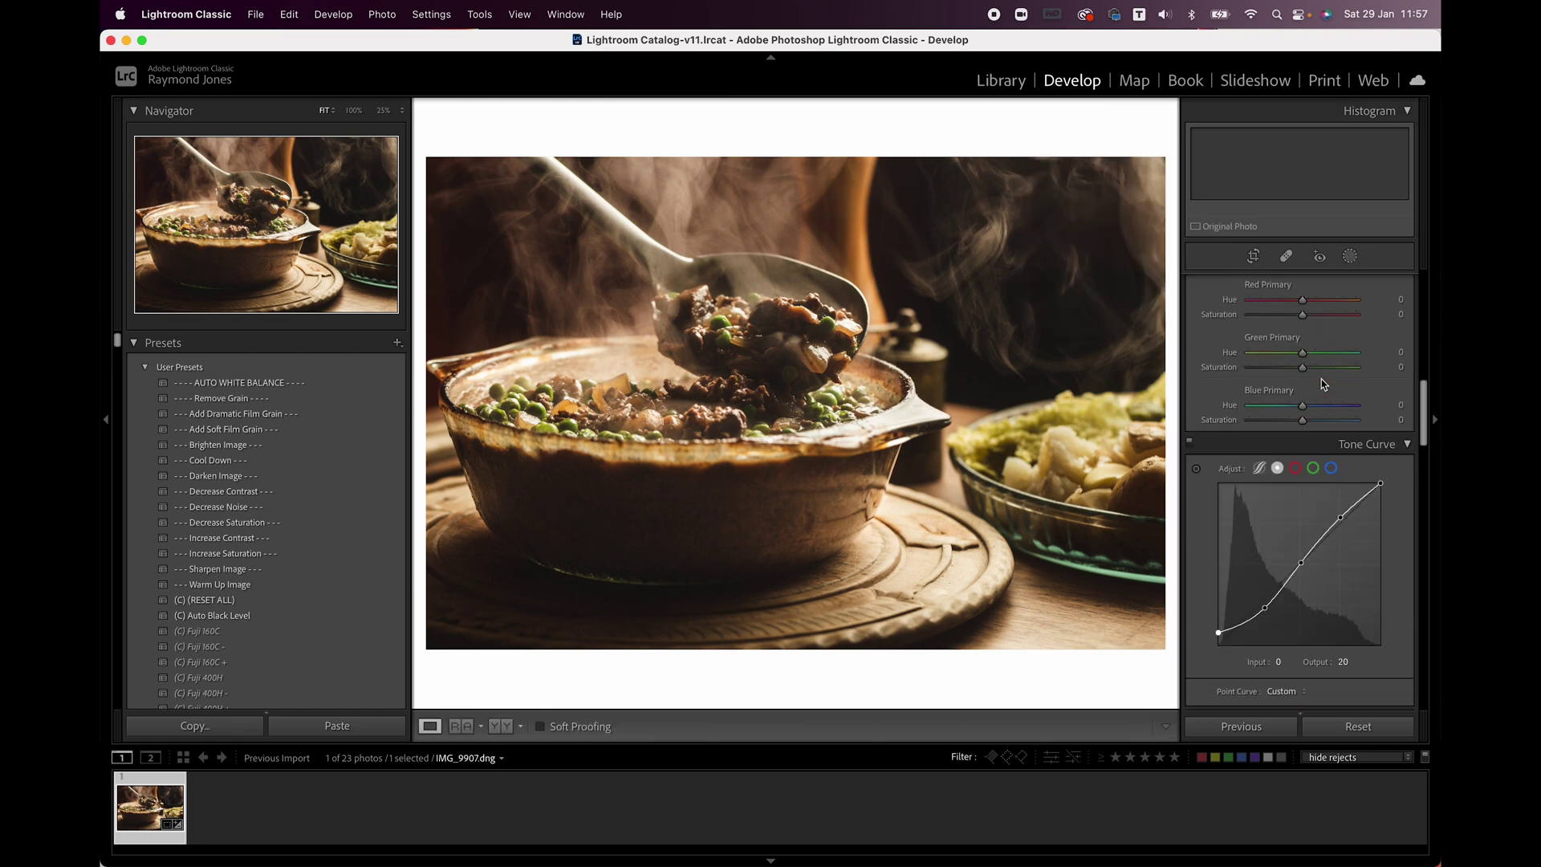
scroll(1323, 383, "down", 10)
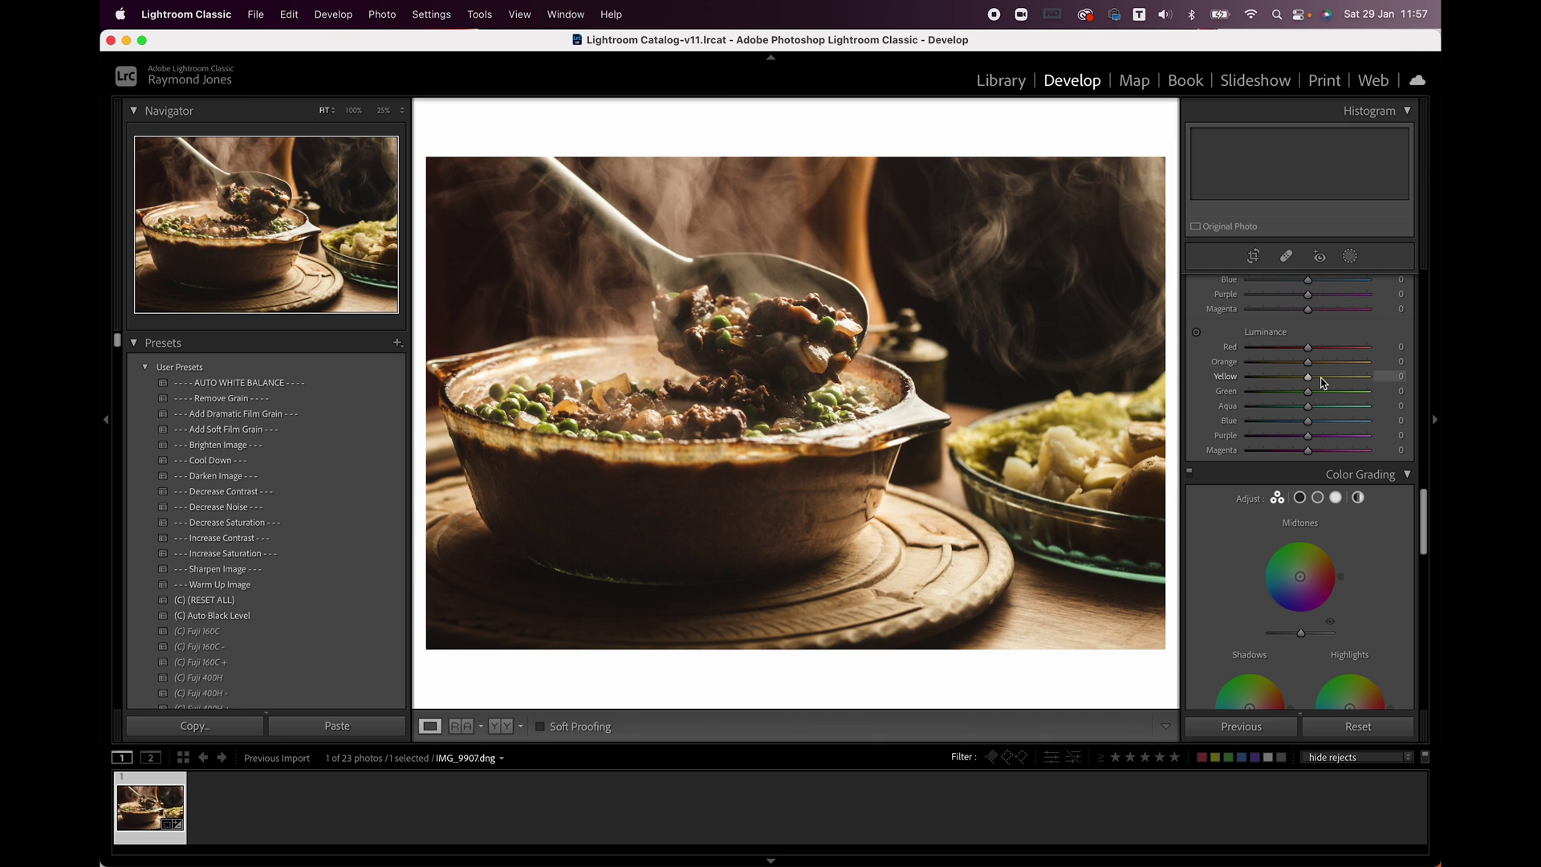
scroll(1323, 384, "down", 8)
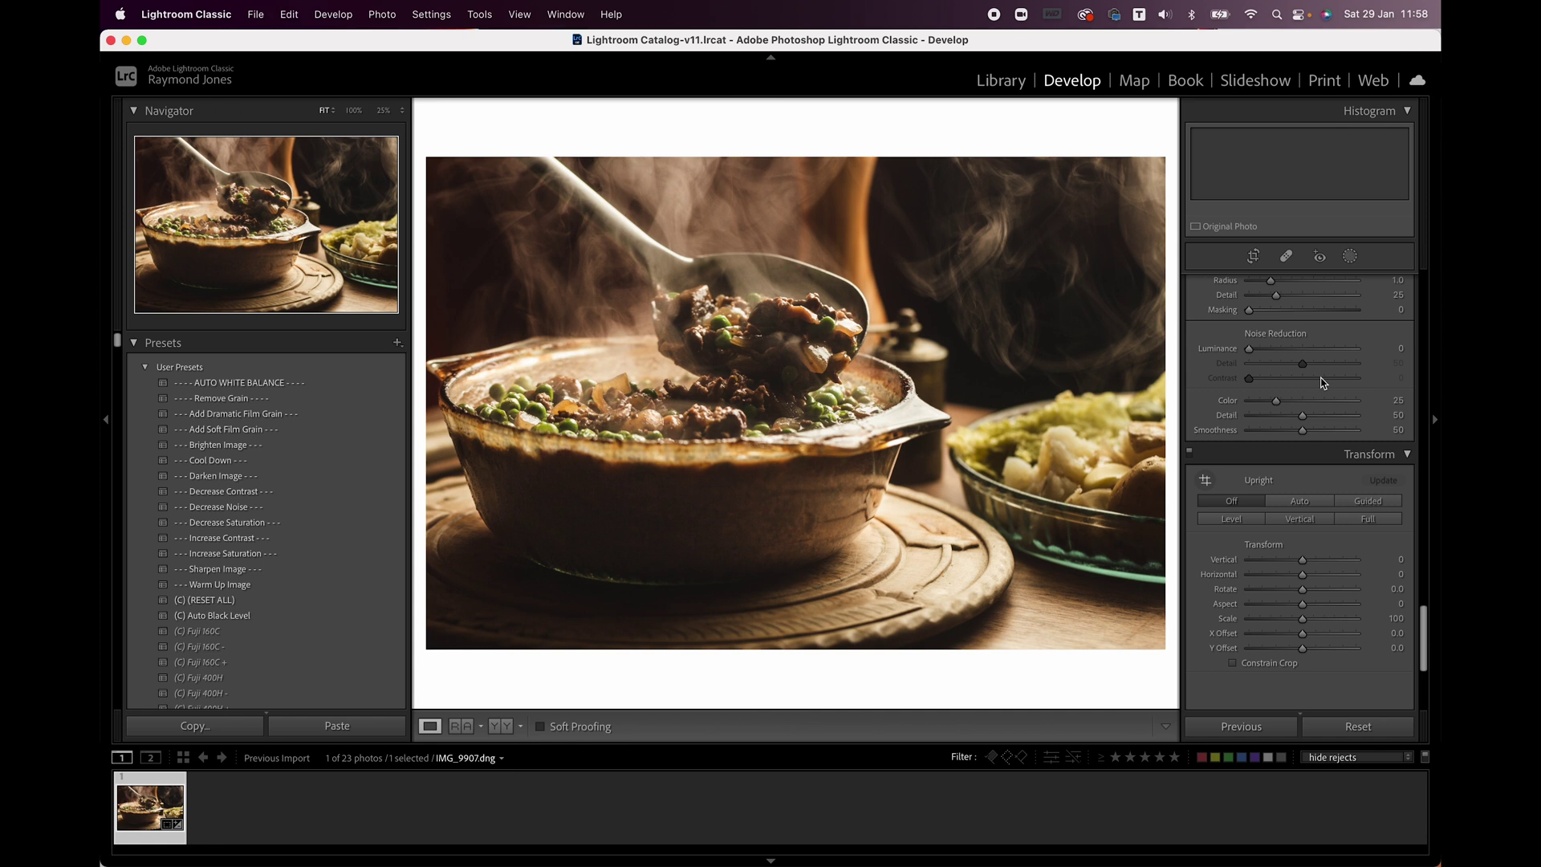
scroll(1322, 382, "down", 5)
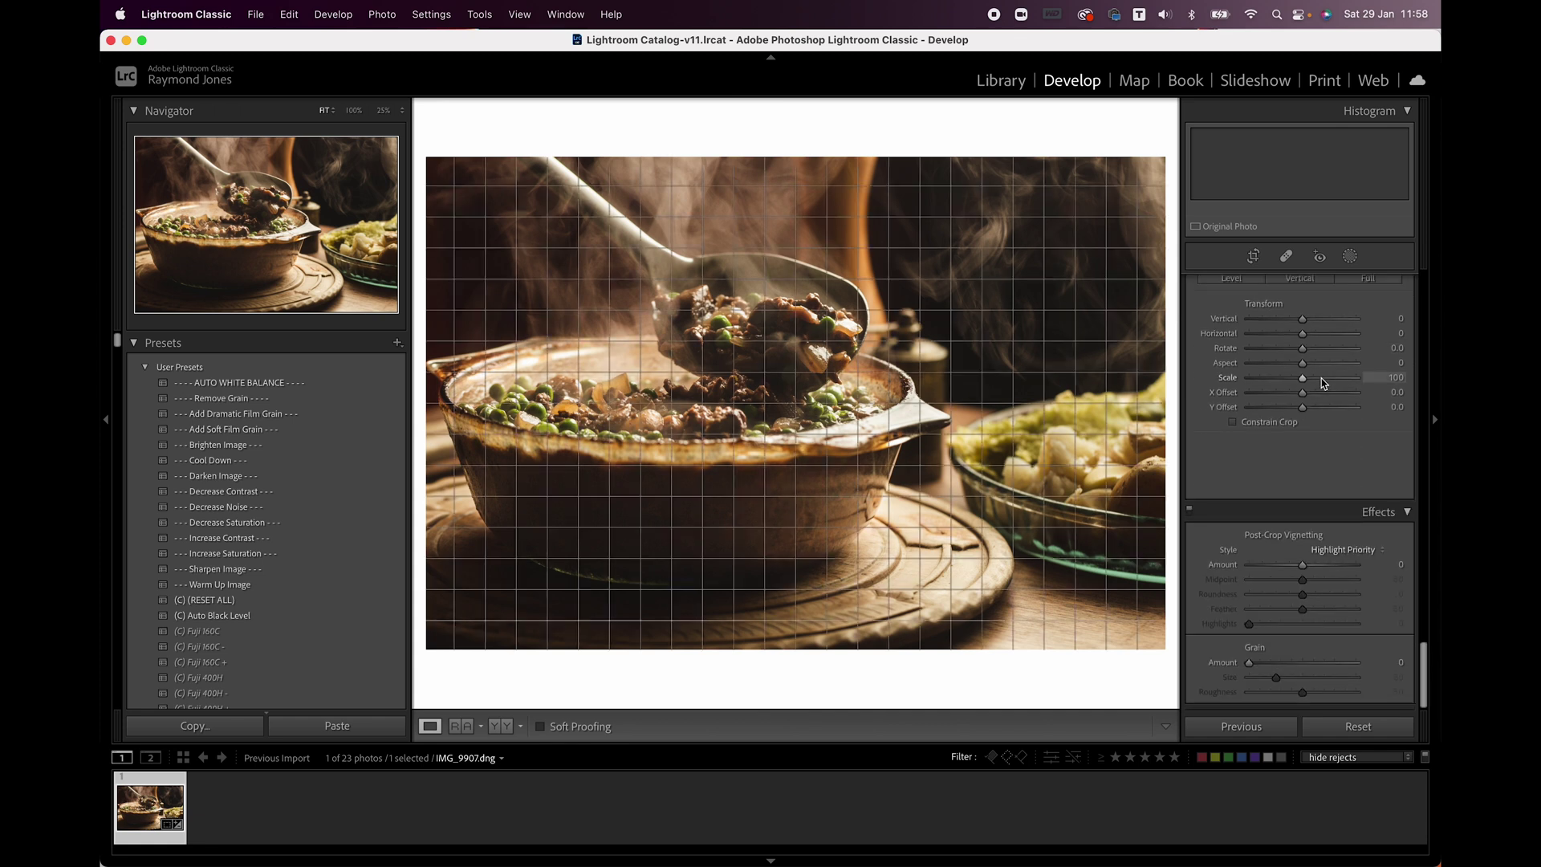
left_click_drag(1302, 564, 1293, 566)
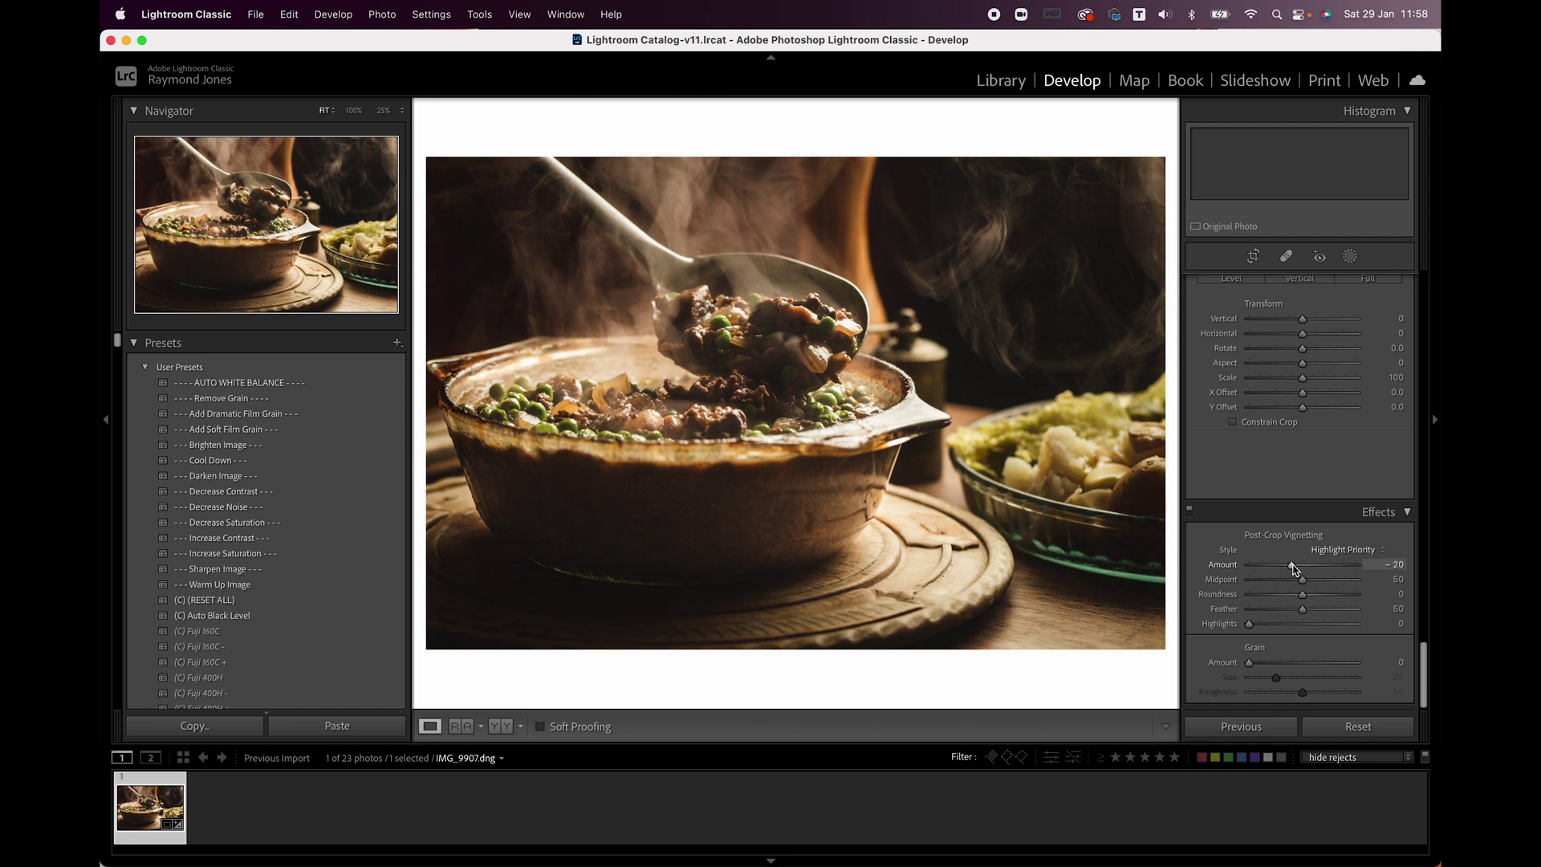
left_click(1191, 512)
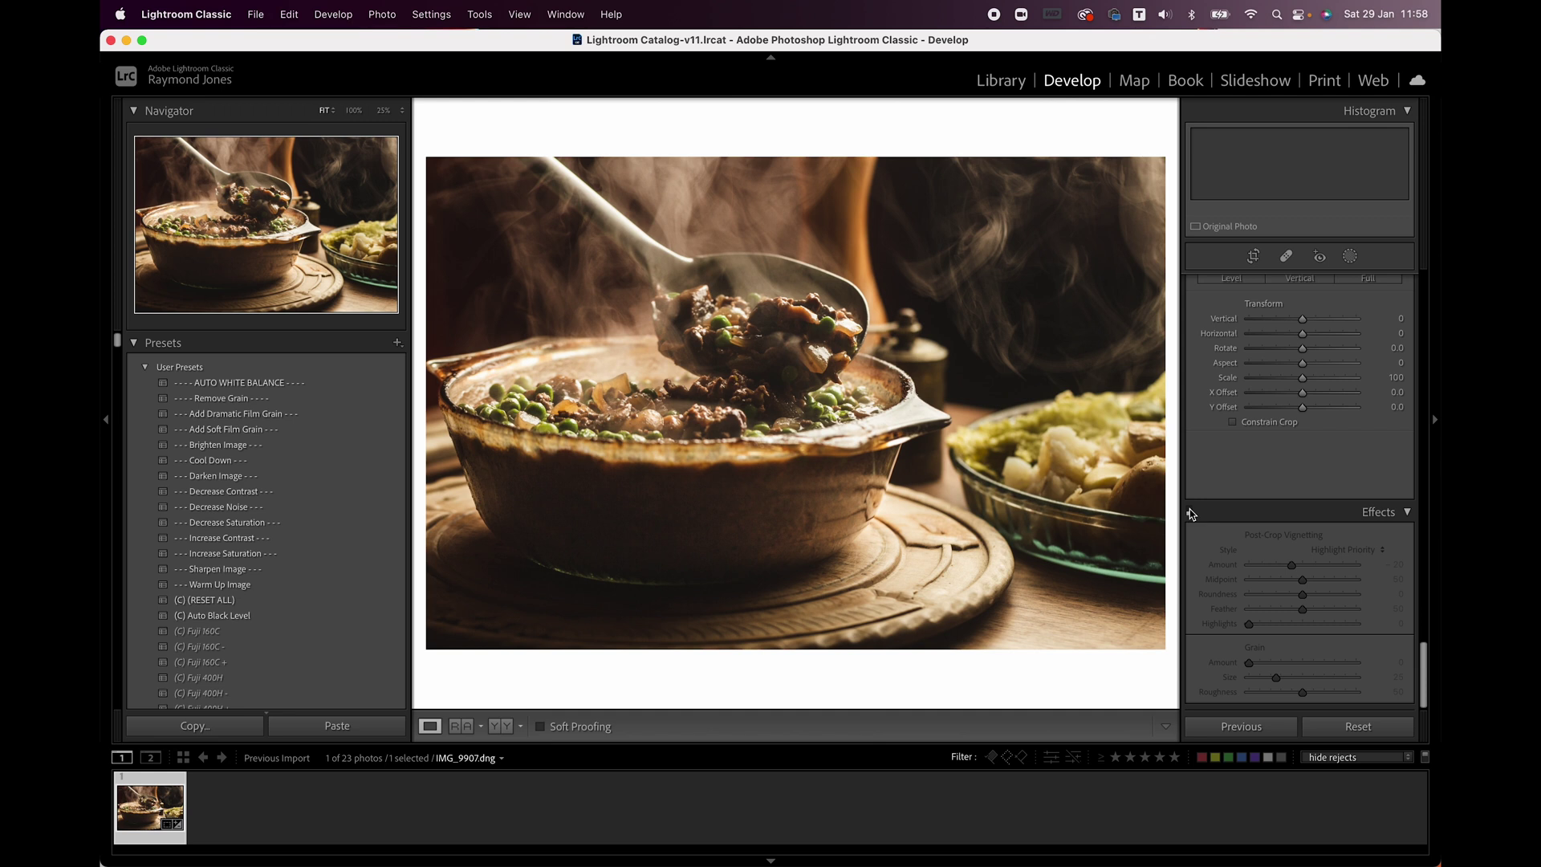
left_click(1191, 512)
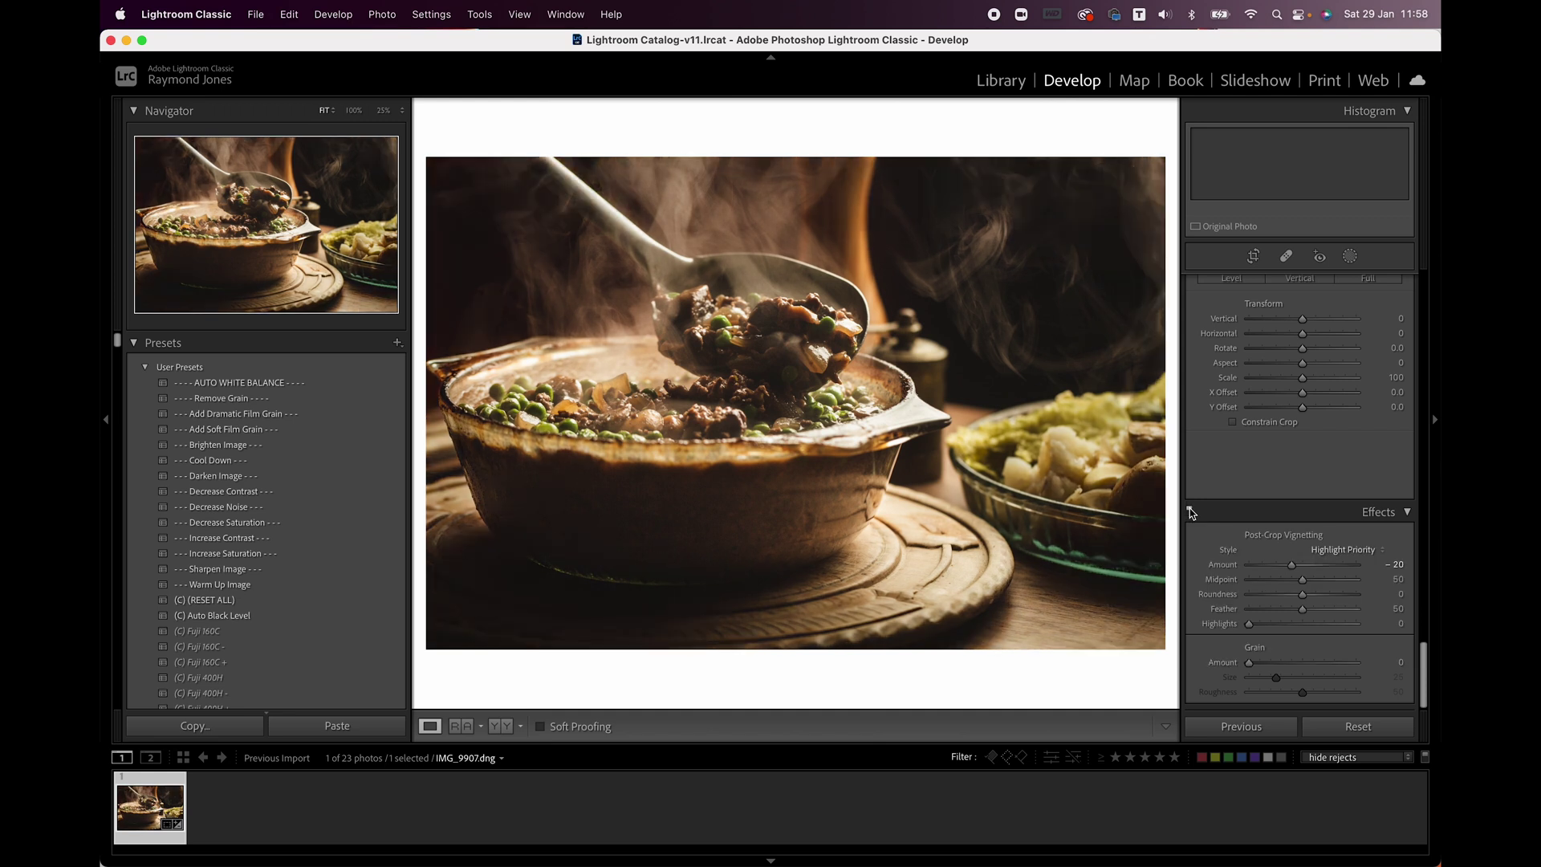